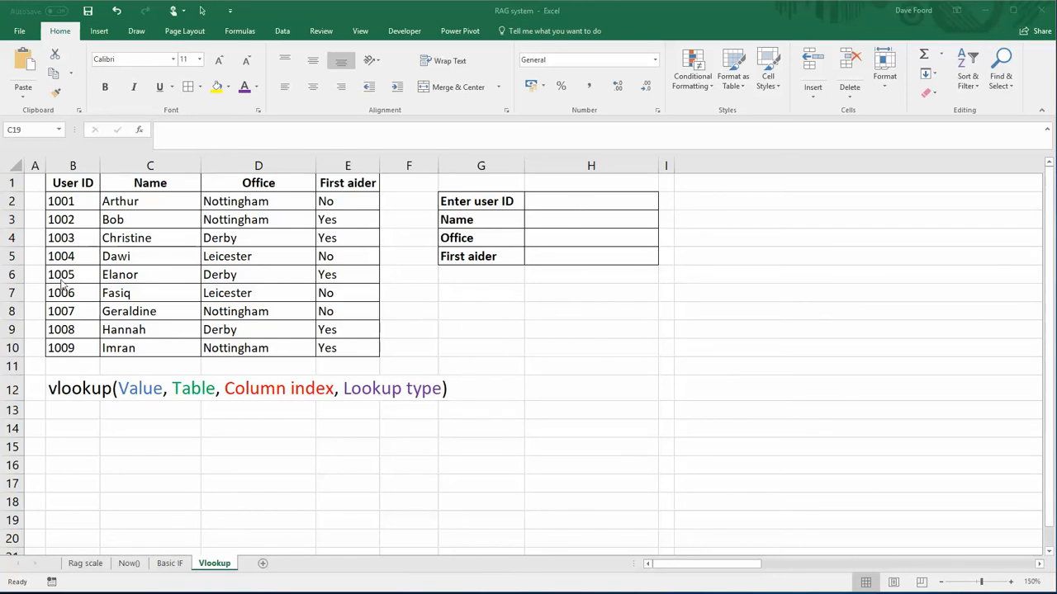
Enter 1005 as the user ID to look up in cell H2.
click(565, 201)
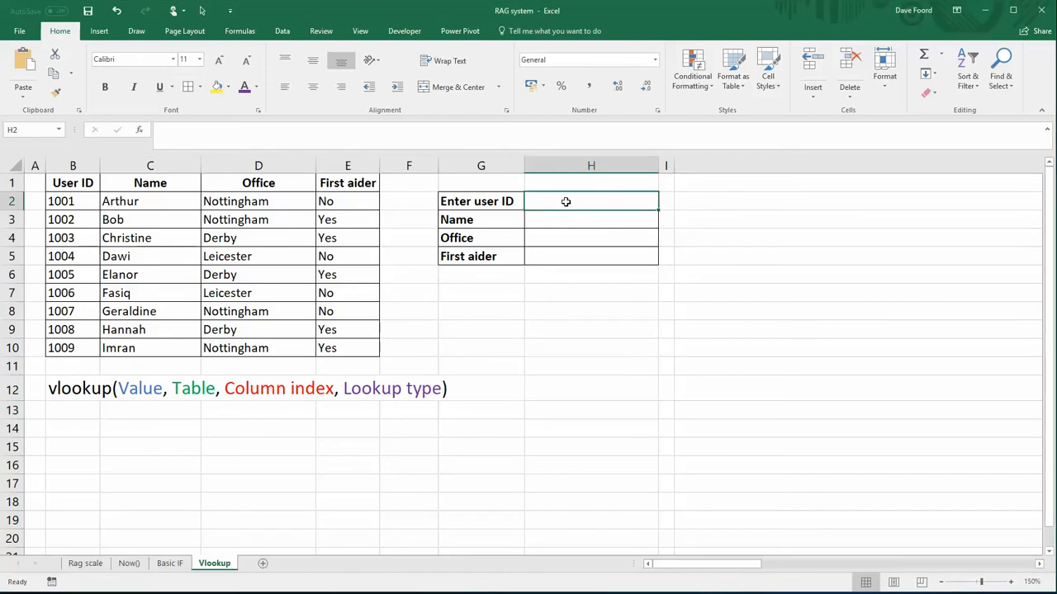
text(1005)
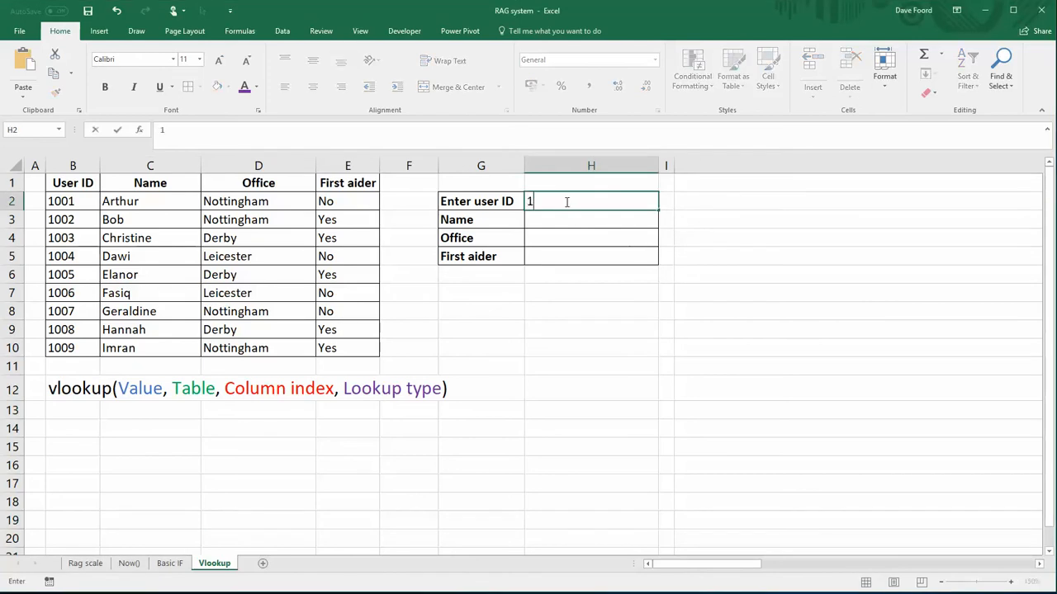
key(Return)
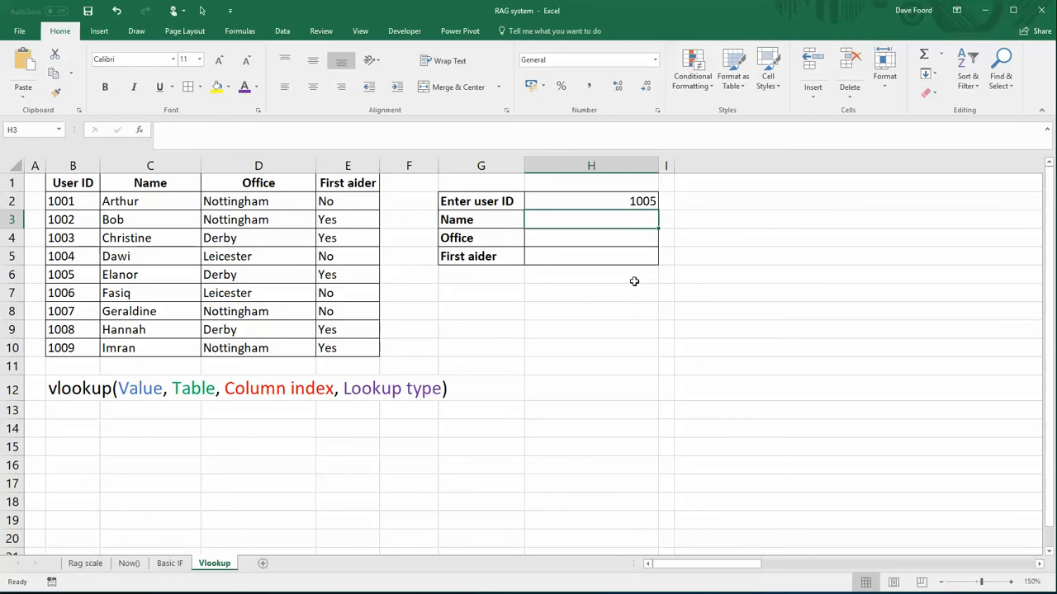
Start a VLOOKUP formula in the Name cell H3 with H2 as the lookup value and B2:E10 as the table.
text(=v)
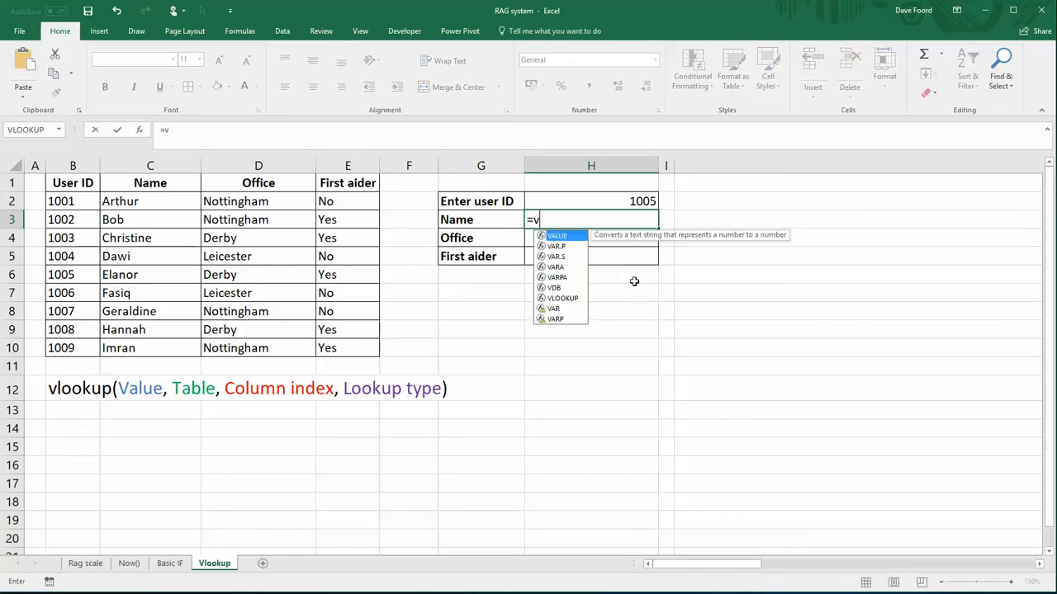
text(look)
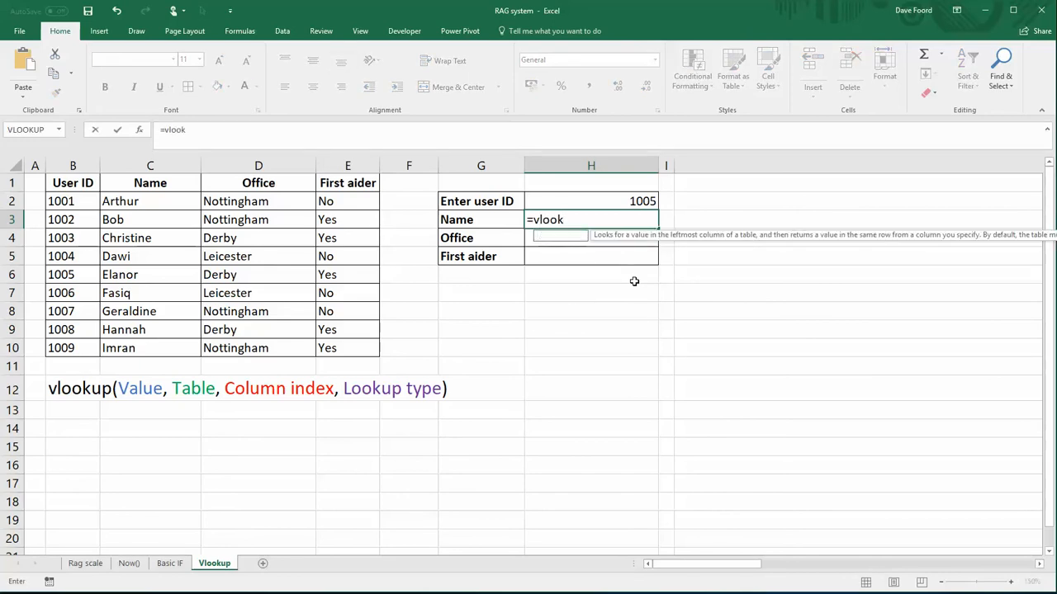
text(up()
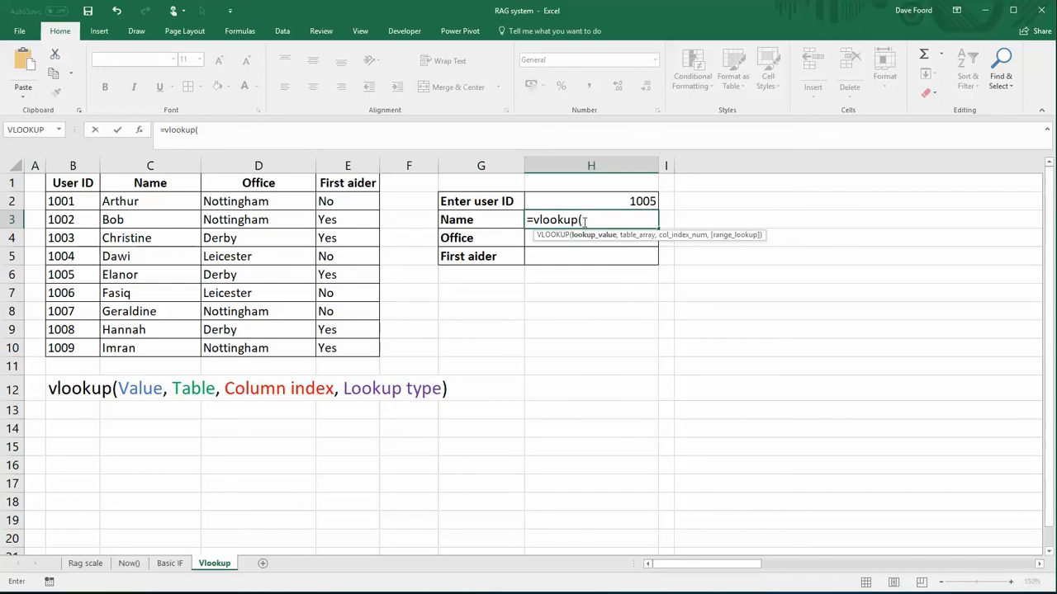
click(629, 202)
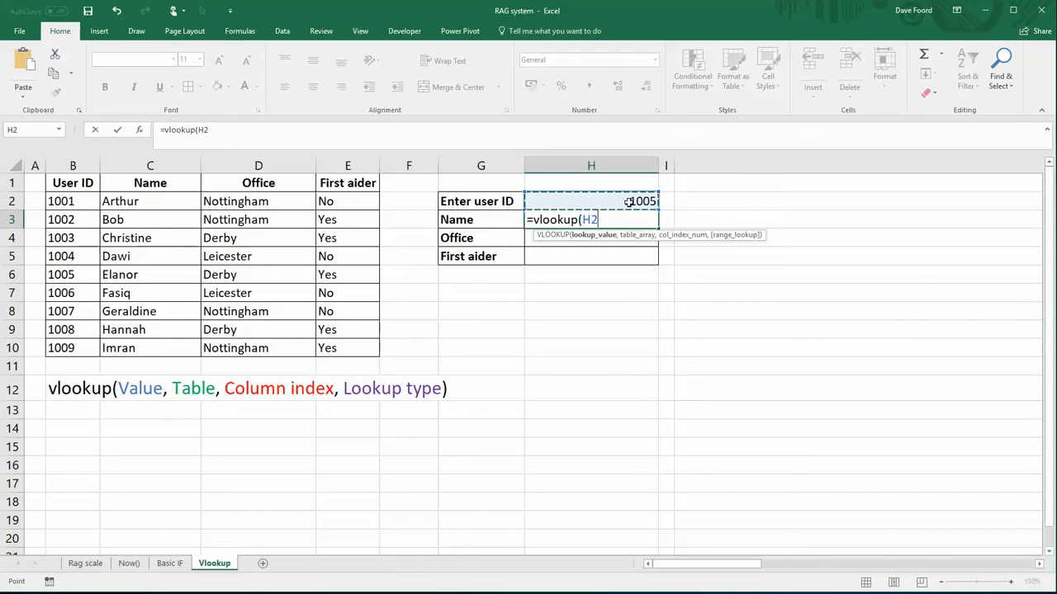
text(,)
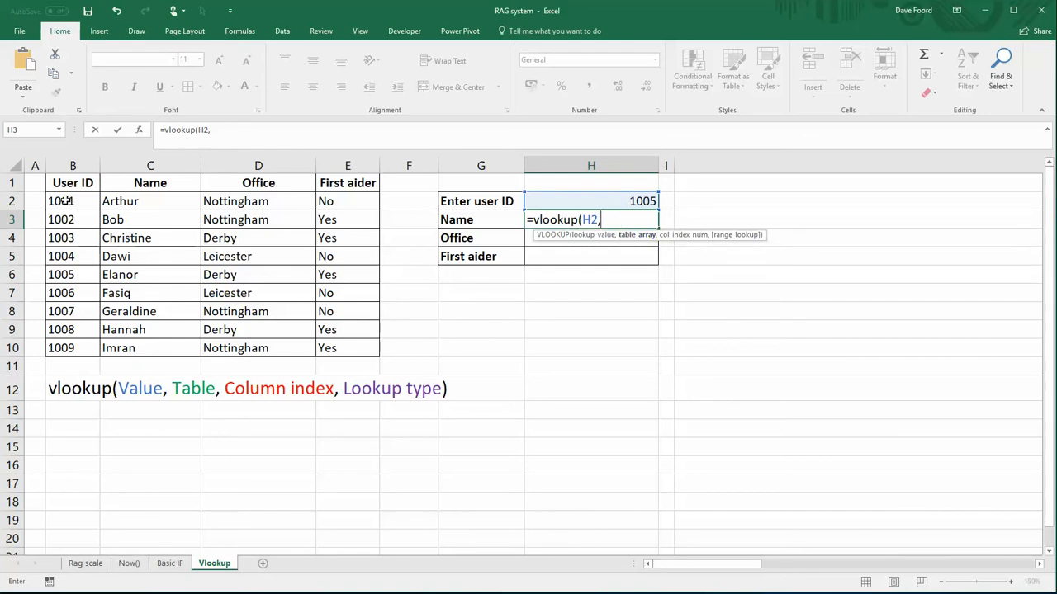
drag(64, 200, 343, 350)
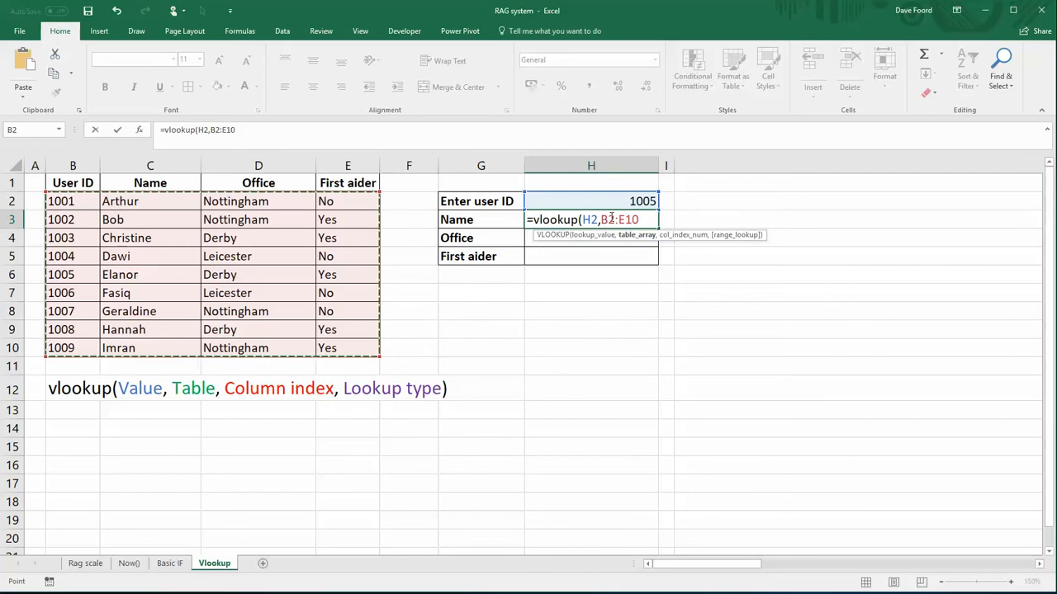
Make the table range in the H3 formula absolute as $B$2:$E$10.
click(609, 219)
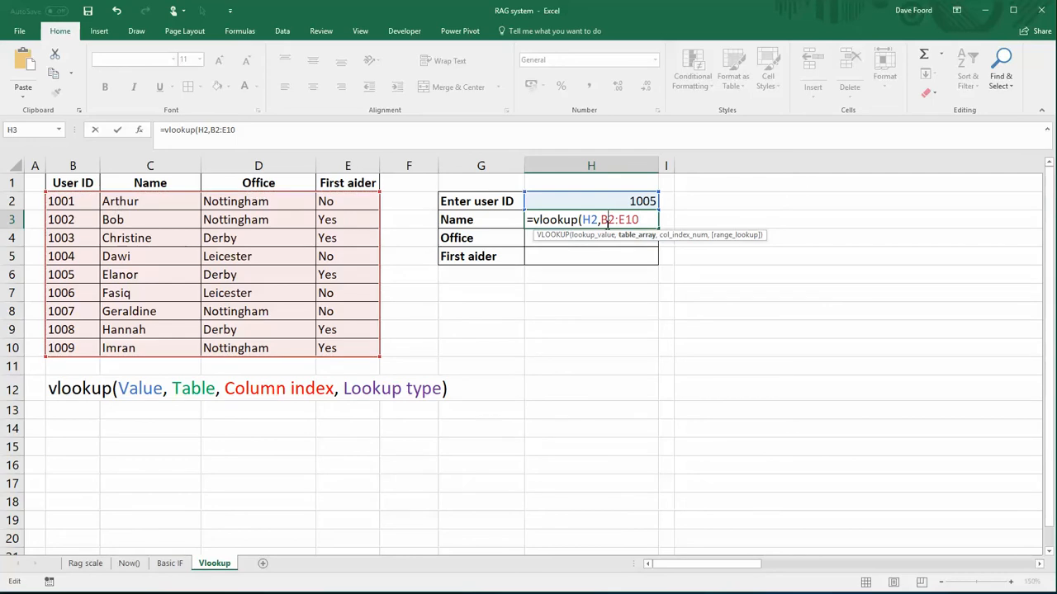
key(F4)
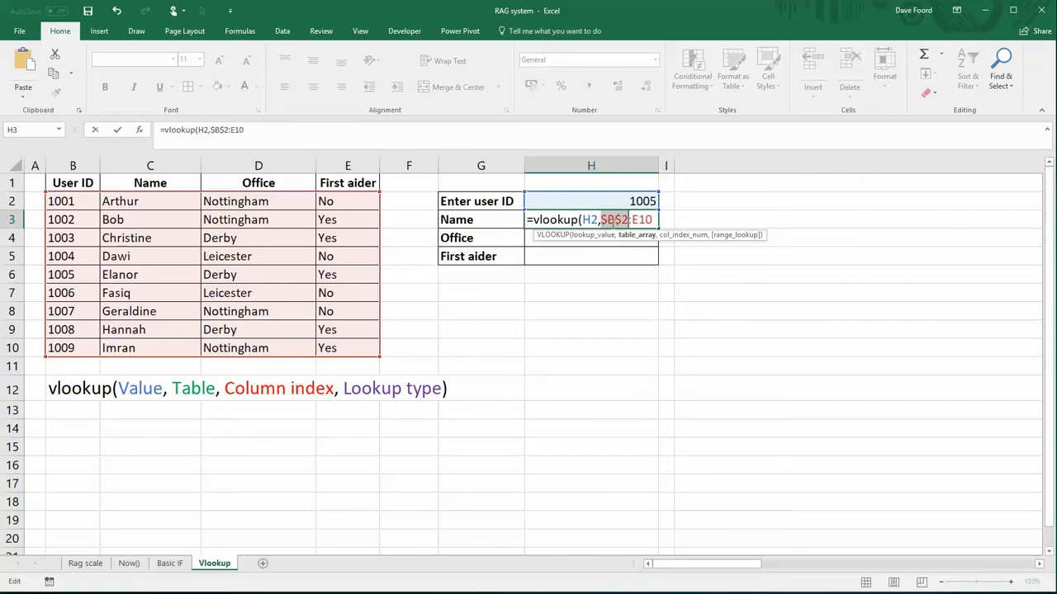
click(643, 220)
key(F4)
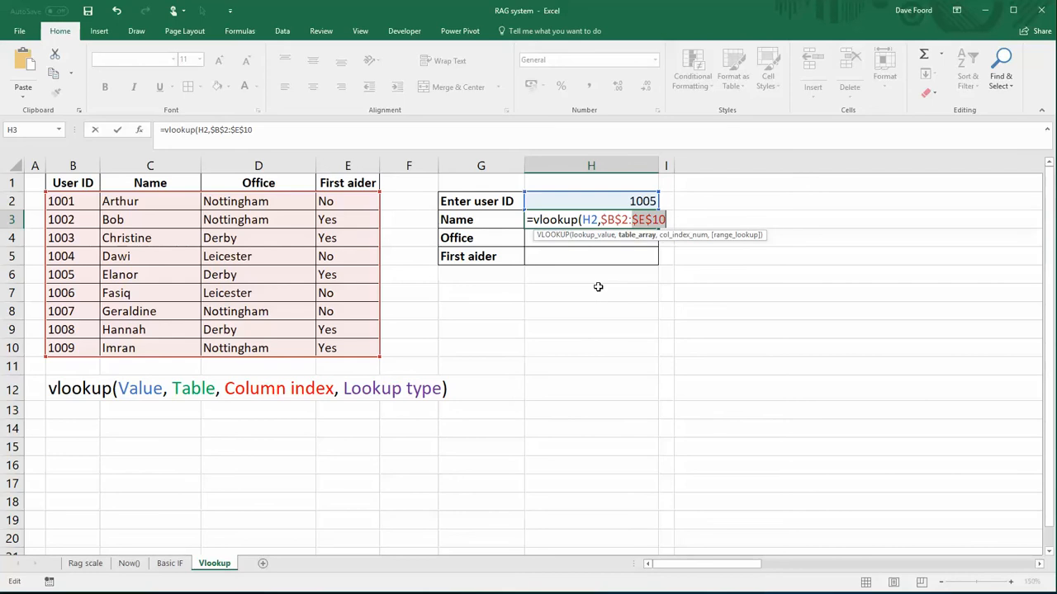
Complete the VLOOKUP in H3 with column index 2 and FALSE for an exact match.
click(269, 126)
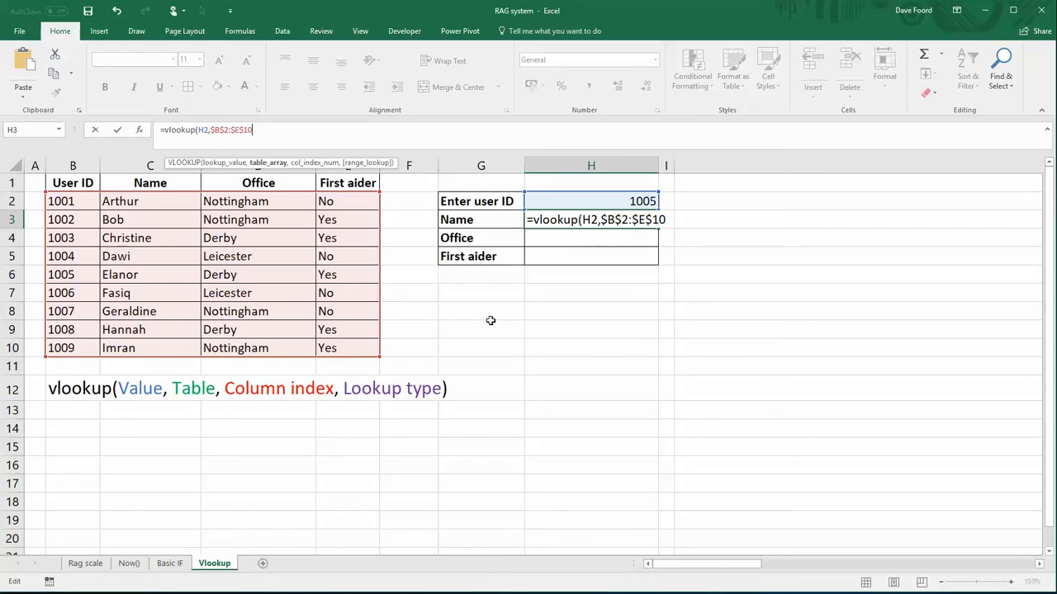
text(,)
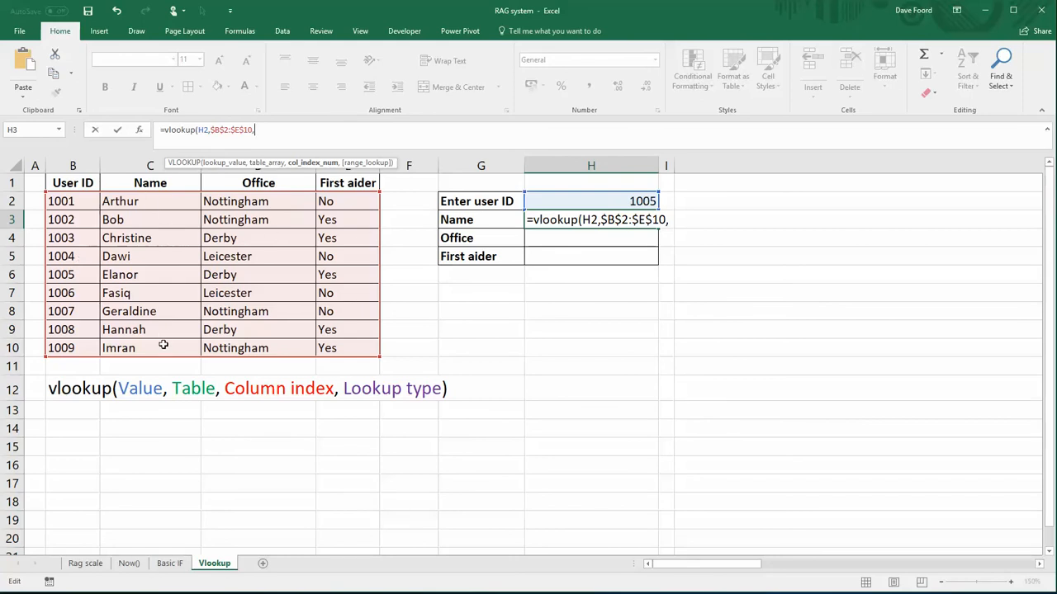
click(261, 131)
text(2,)
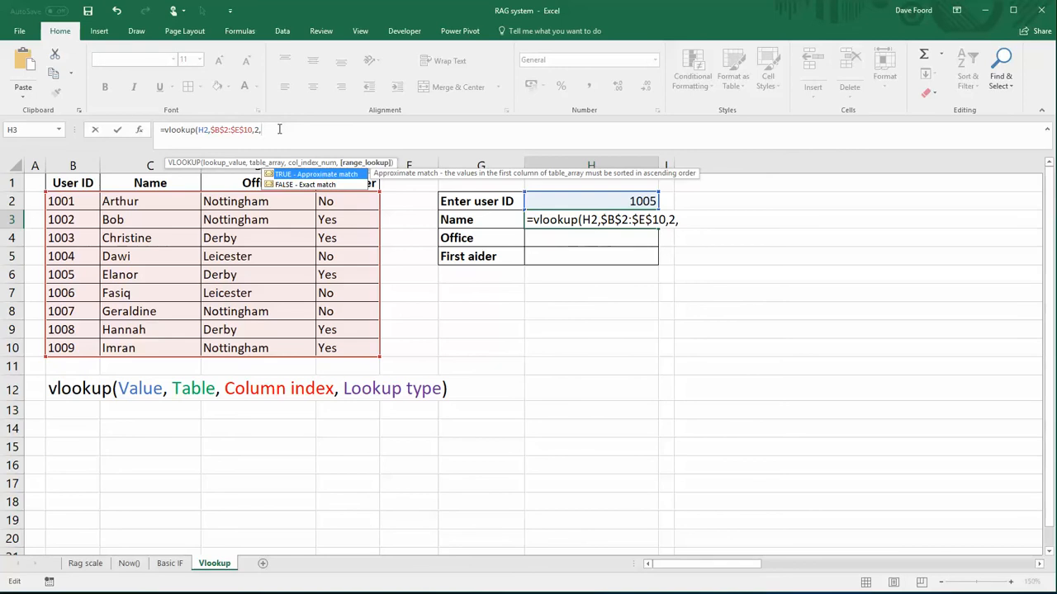
text(false))
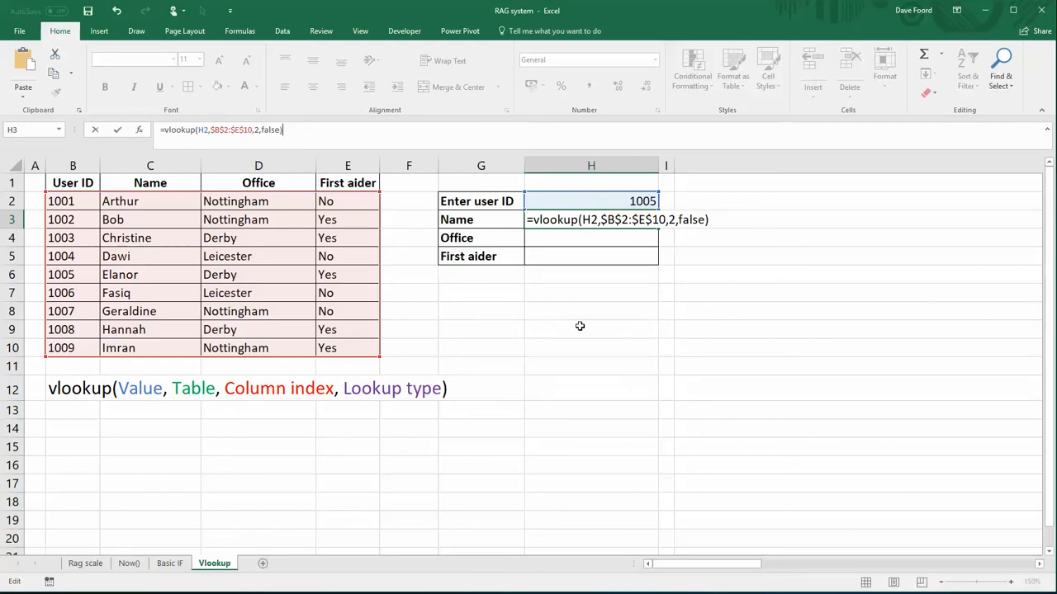
key(Return)
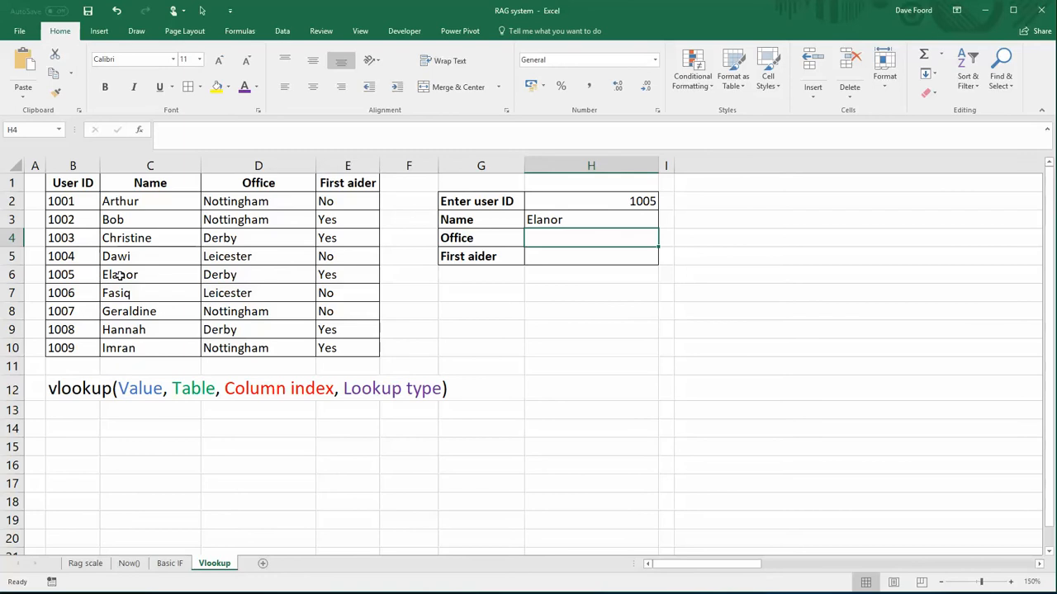
Test the name lookup by entering the user IDs 1001, 1009 and 1010 in turn in cell H2.
click(640, 201)
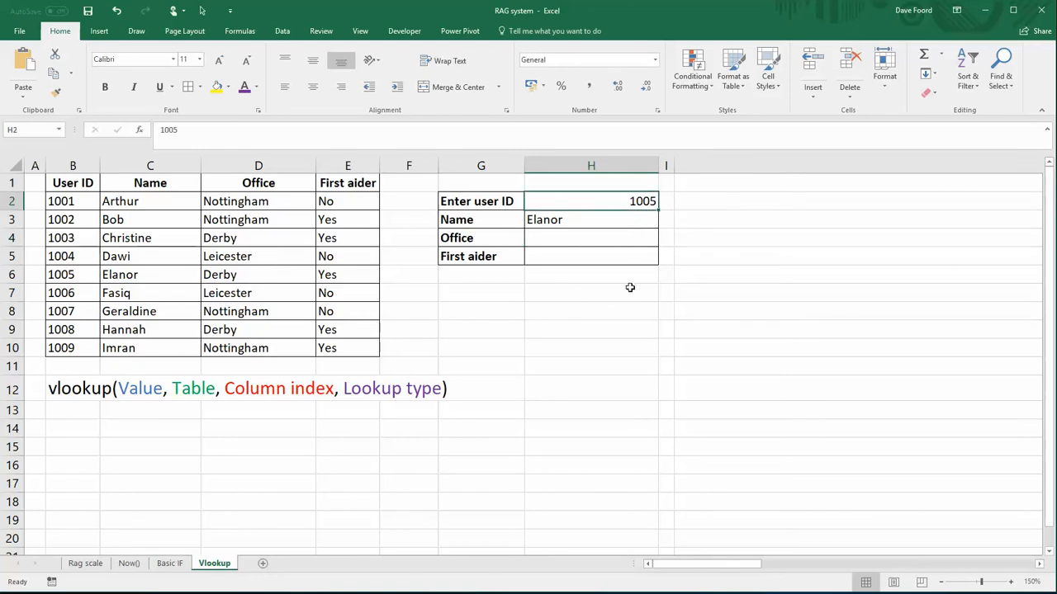
text(11)
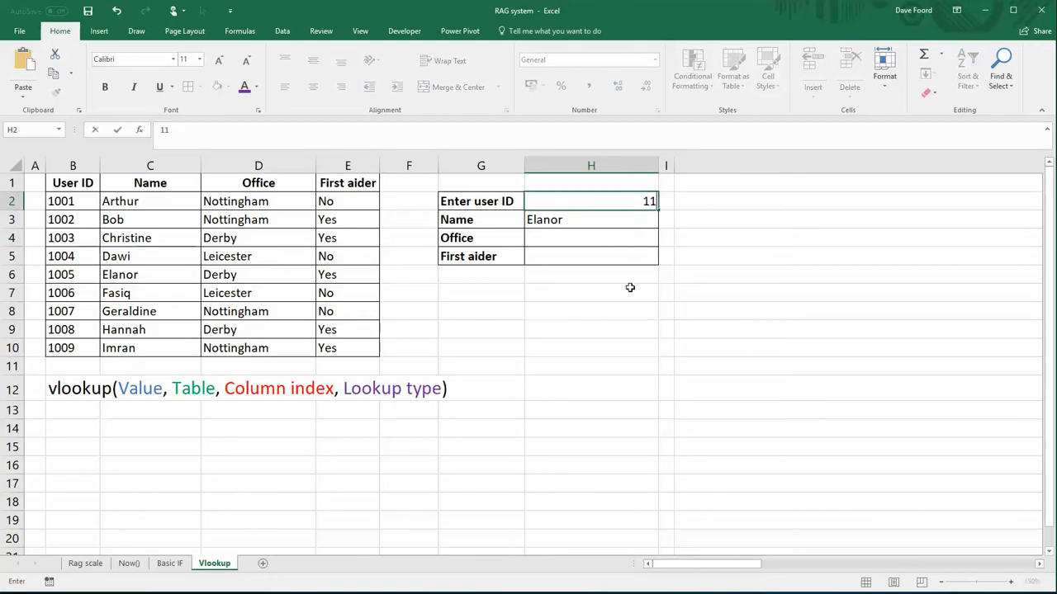
text(001)
key(Return)
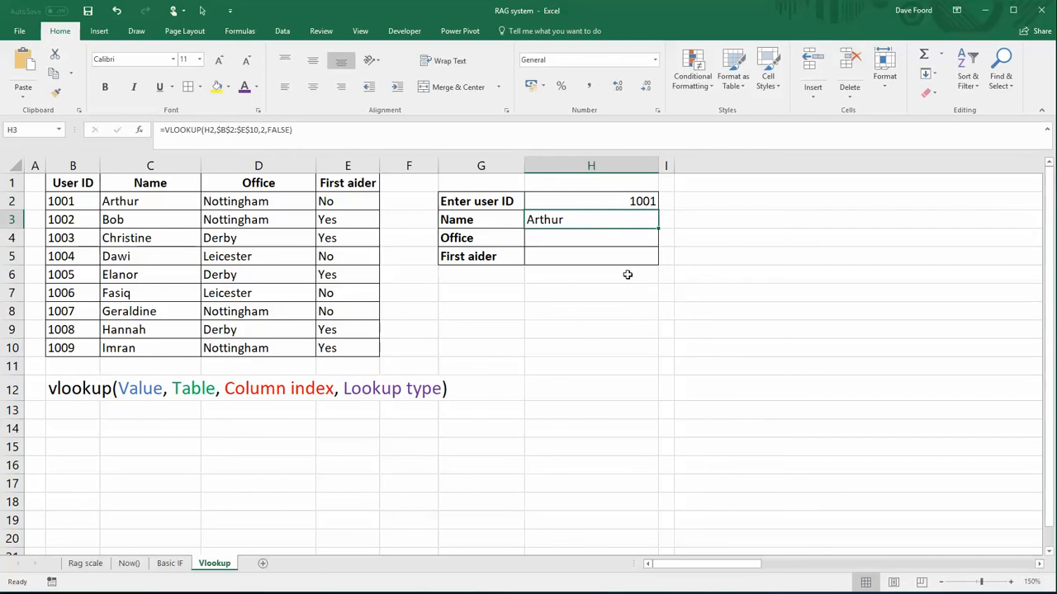
click(636, 202)
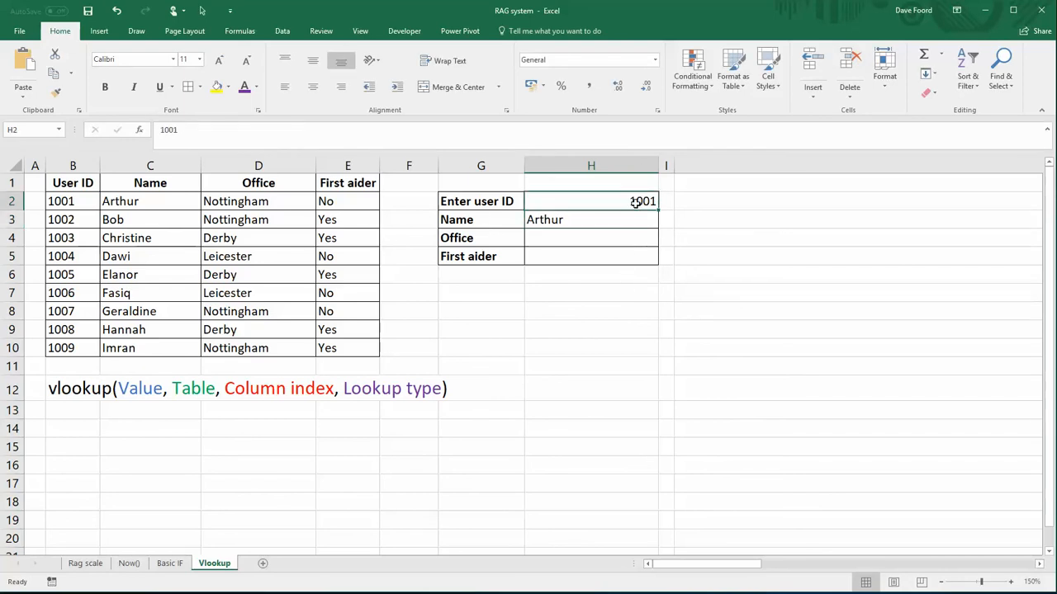
text(1009)
key(Return)
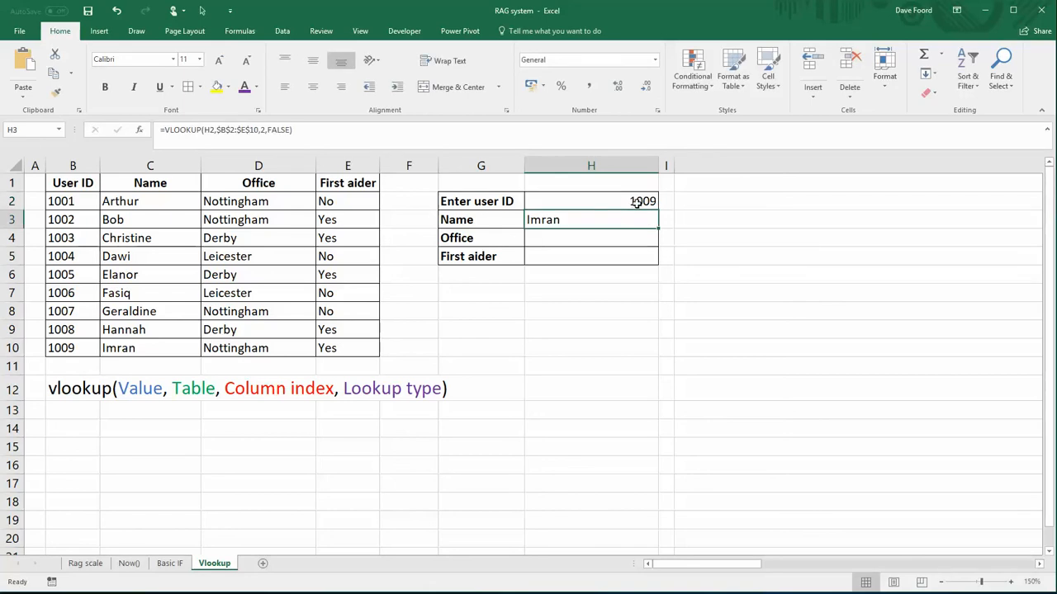
click(638, 203)
text(1010)
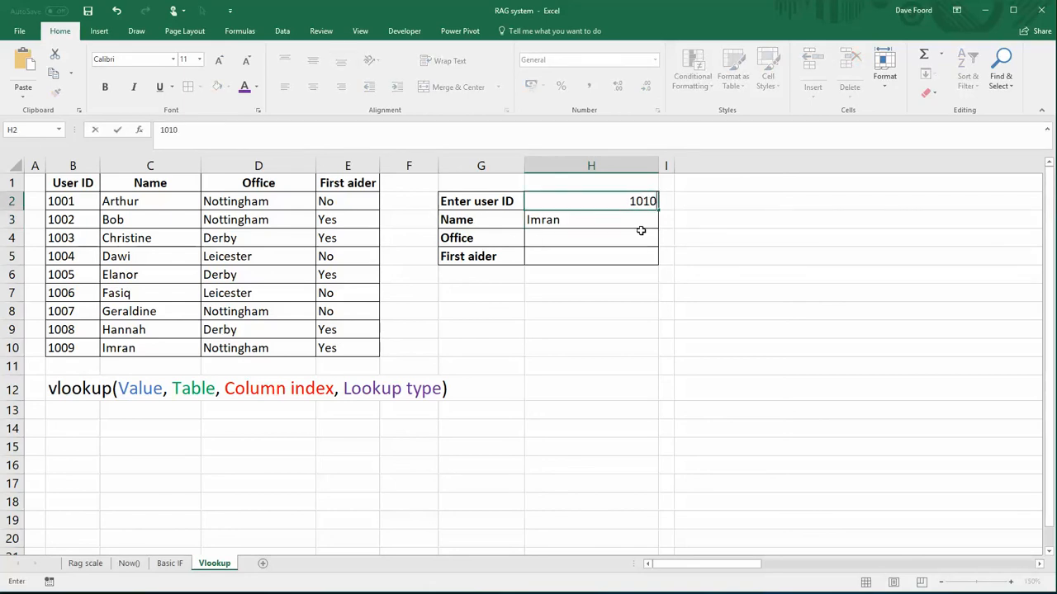
key(Return)
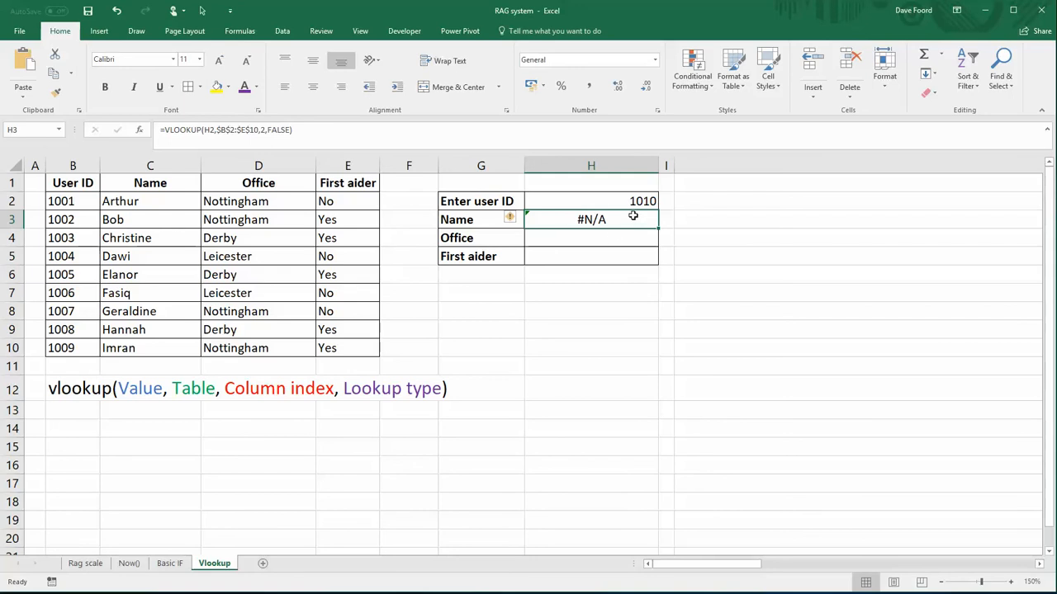
Copy the VLOOKUP formula text from H3 into the Office cell H4 and set its column index to 3.
click(619, 239)
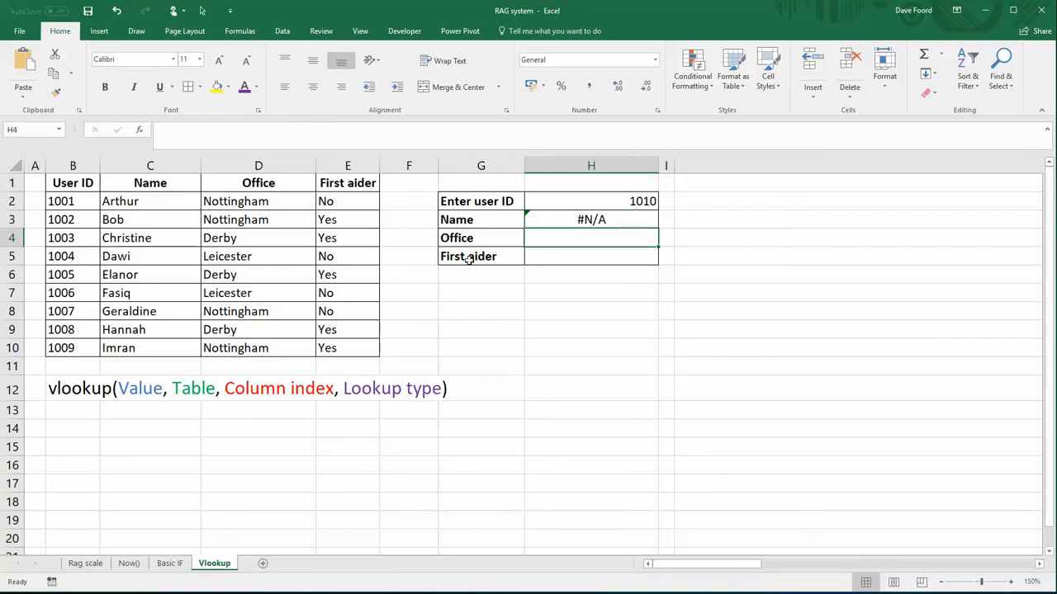
click(617, 219)
click(308, 130)
drag(308, 129, 137, 133)
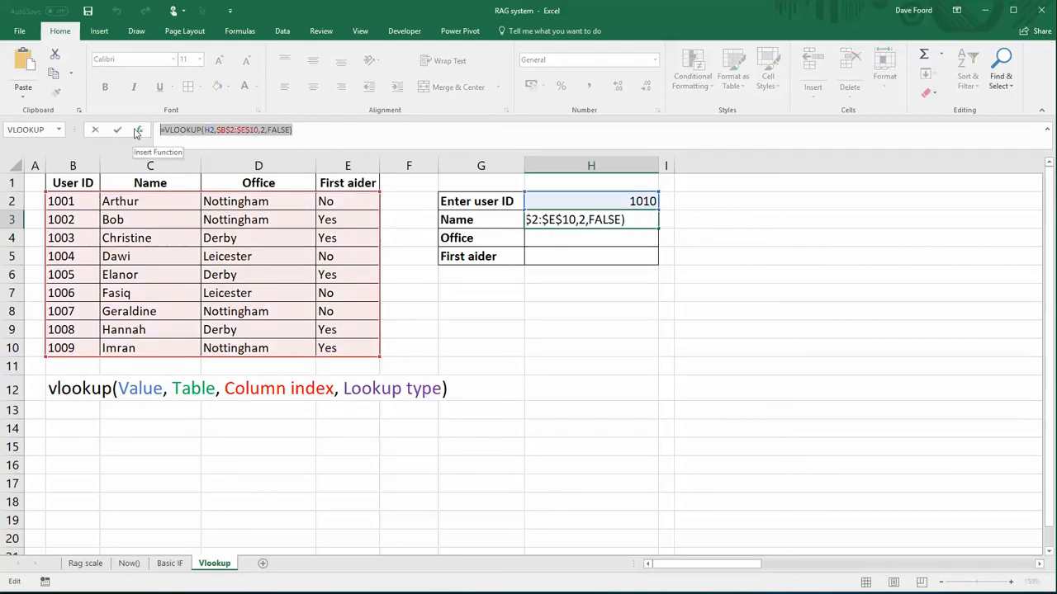
key(Return)
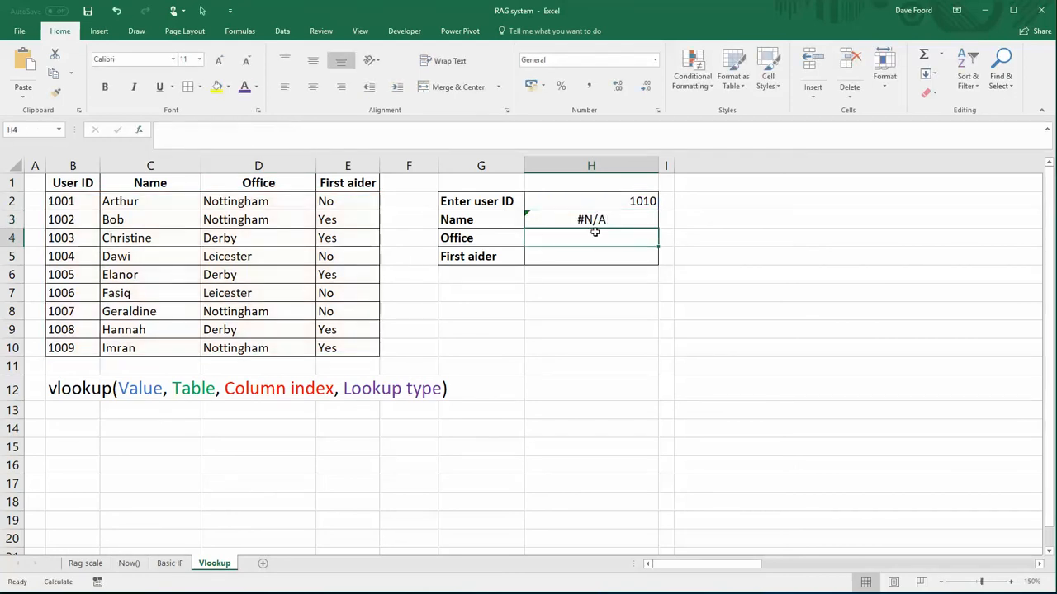
click(313, 132)
key(ctrl+v)
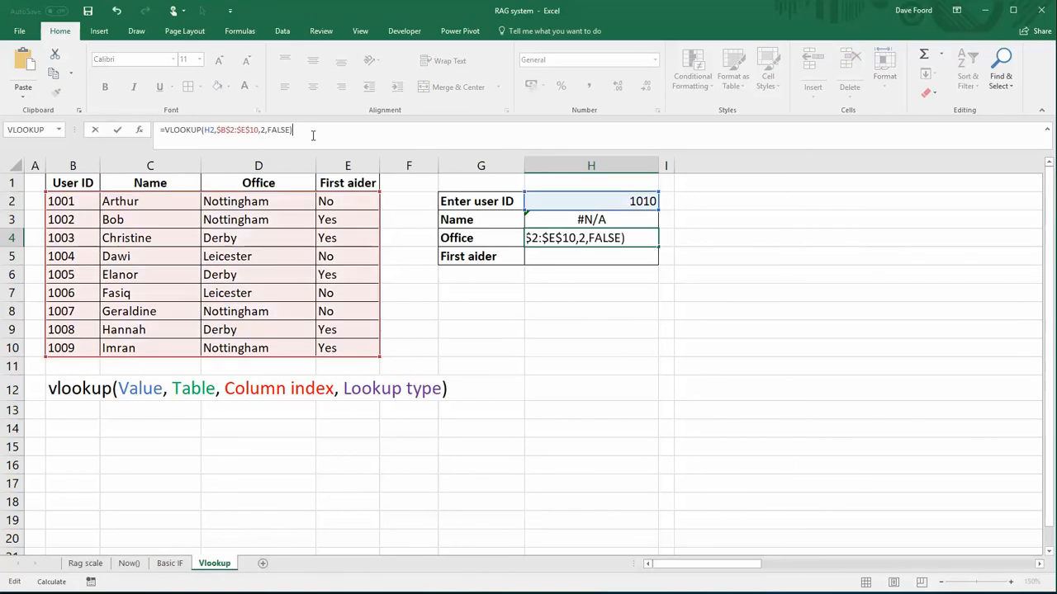
click(263, 129)
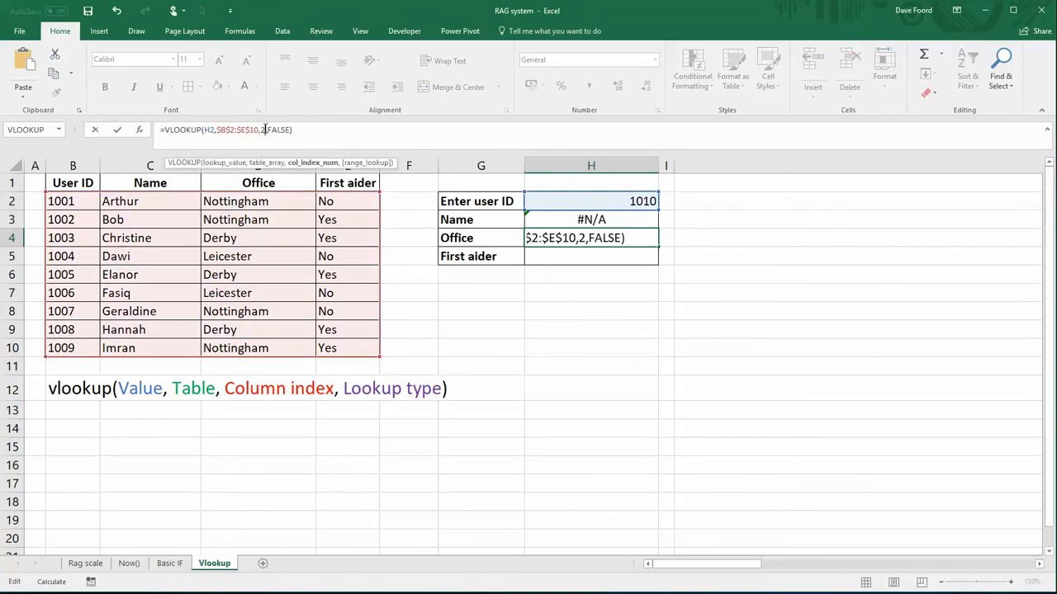
key(BackSpace)
text(3)
key(Return)
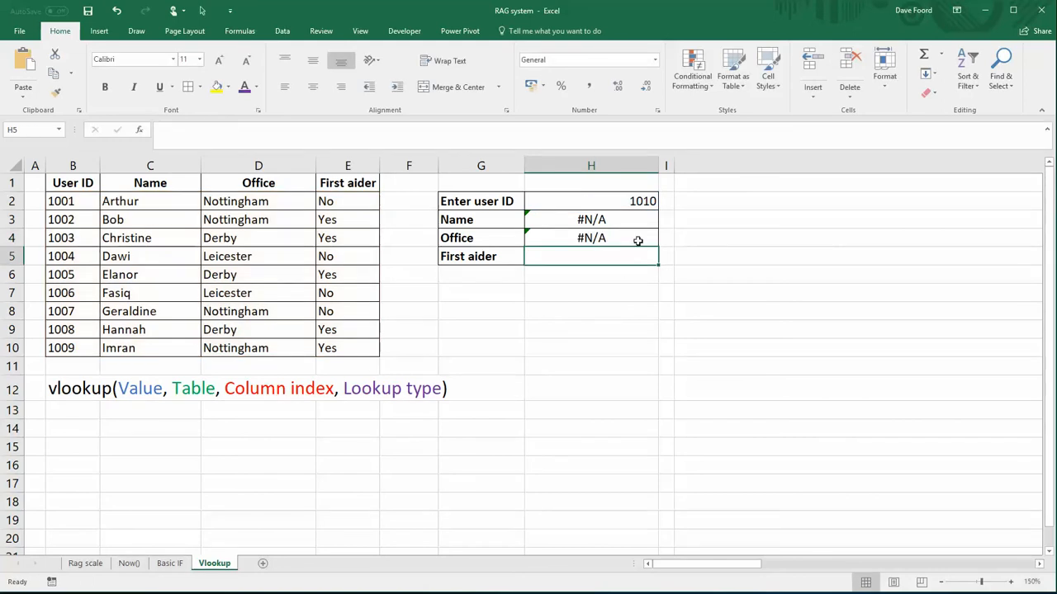
Set the lookup user ID in H2 to 1005 and check the office result against the table entry in D6.
click(635, 203)
text(1005)
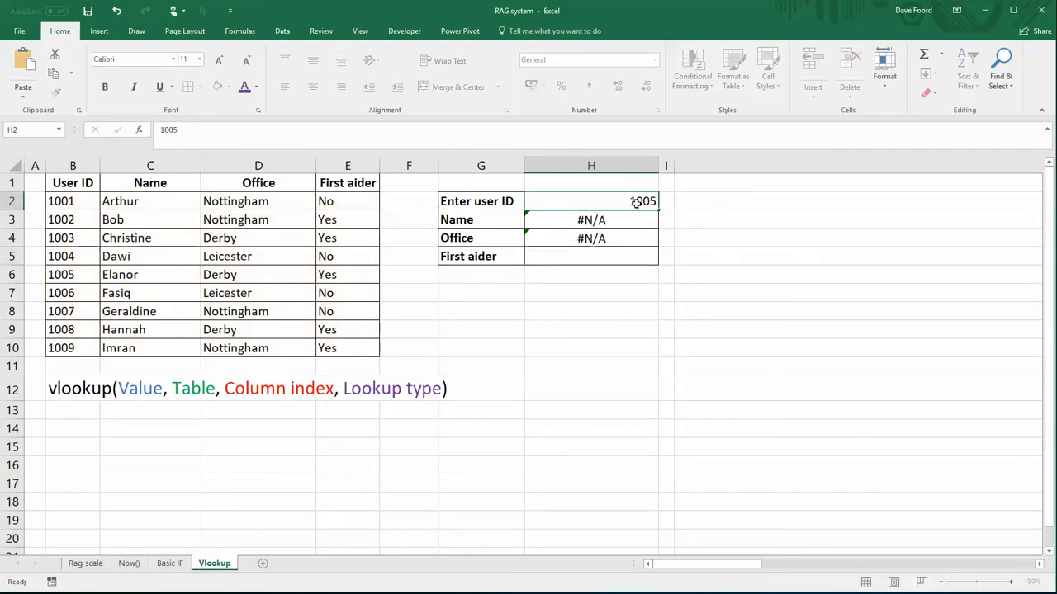
key(Return)
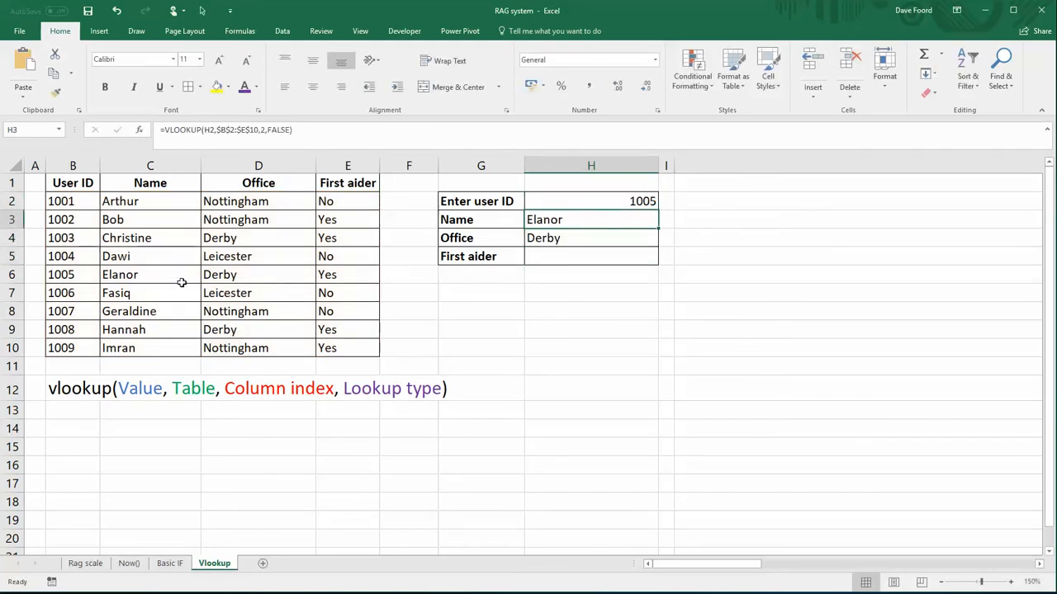
click(216, 280)
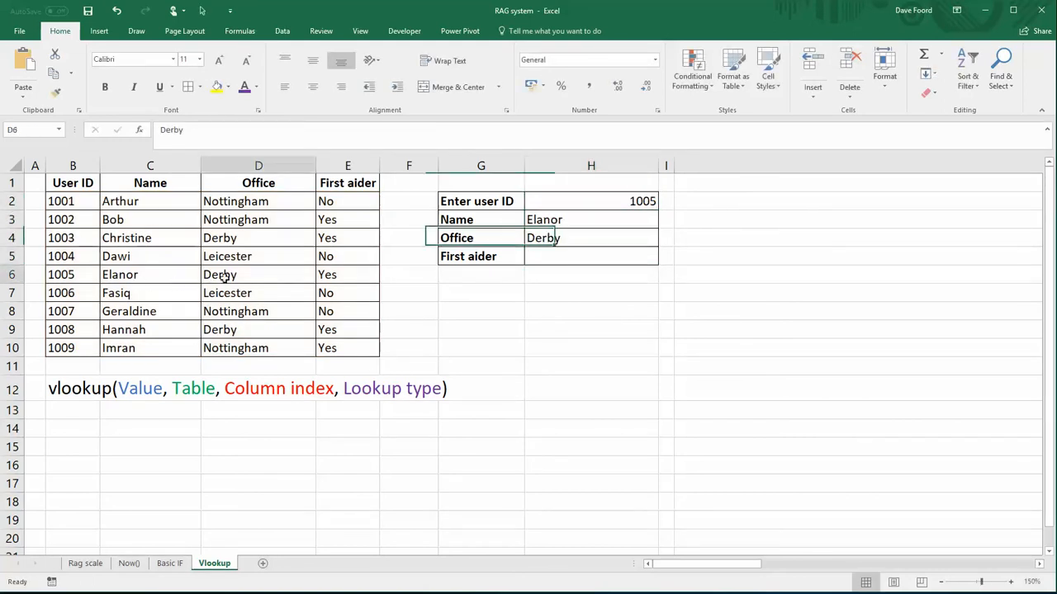
Paste the copied VLOOKUP formula into the First aider cell H5 and set its column index to 4.
click(575, 257)
click(266, 141)
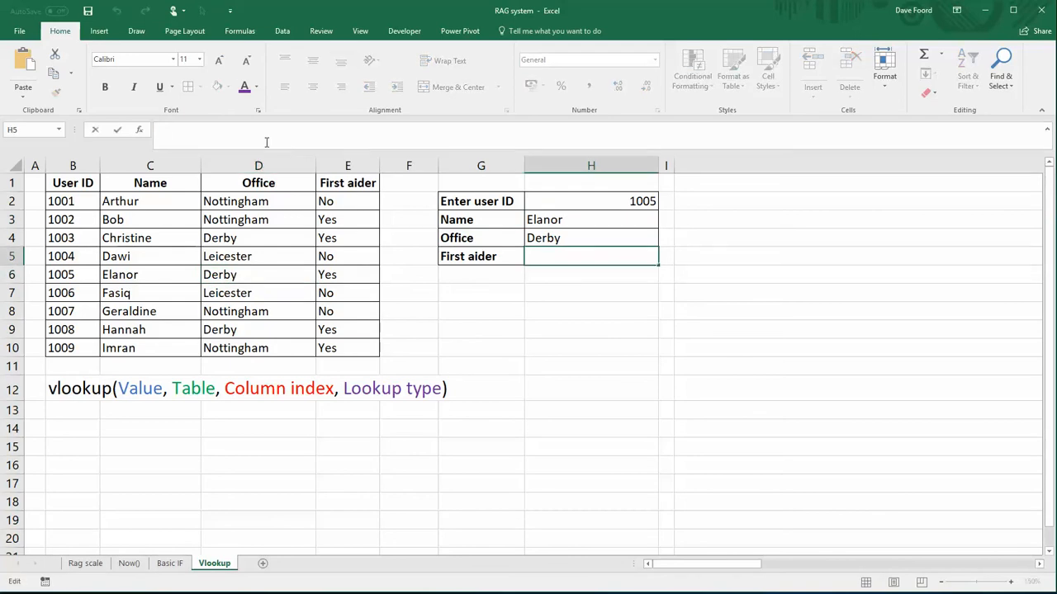
key(ctrl+v)
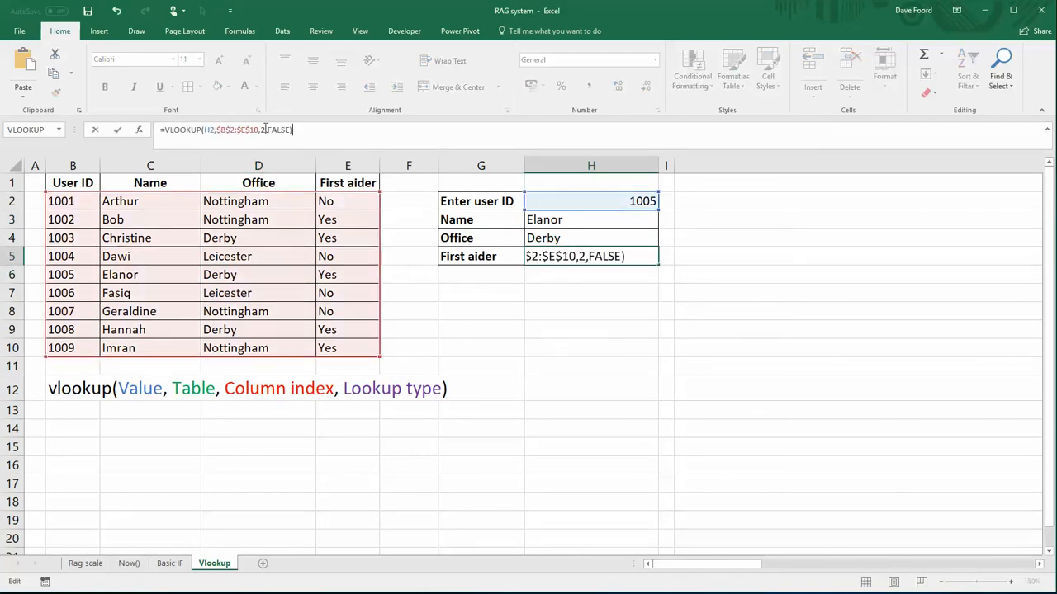
click(265, 130)
key(BackSpace)
text(4)
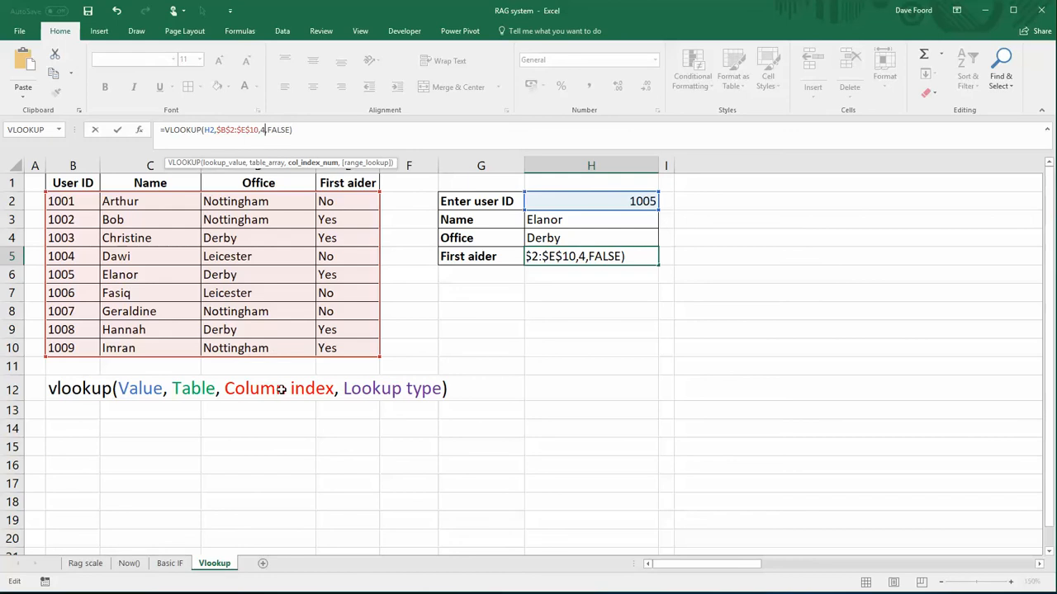
key(Return)
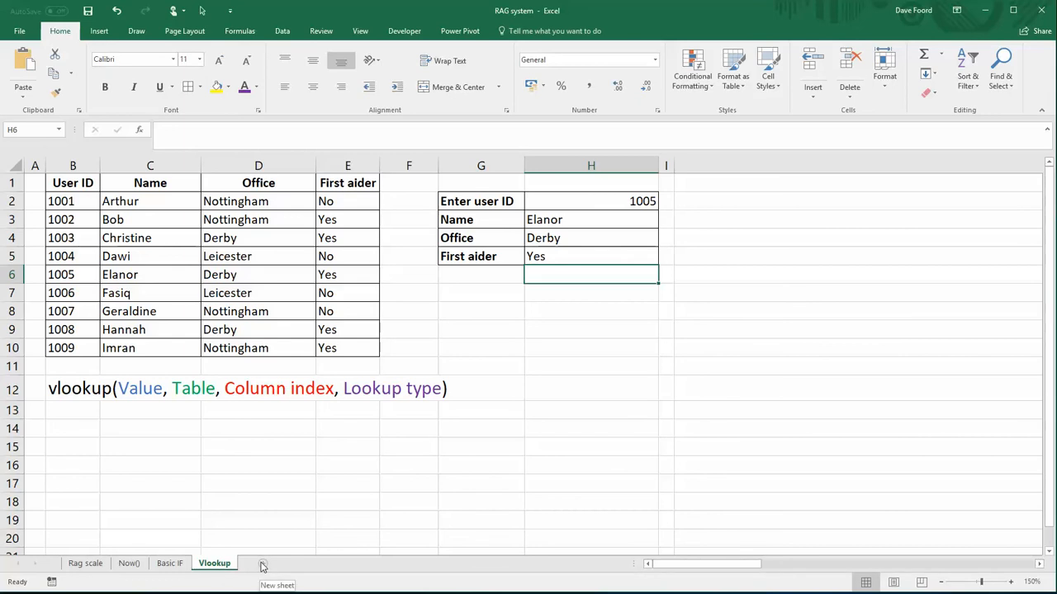
Review the user ID in H2 and the VLOOKUP formula behind the name in H3.
click(593, 198)
click(591, 216)
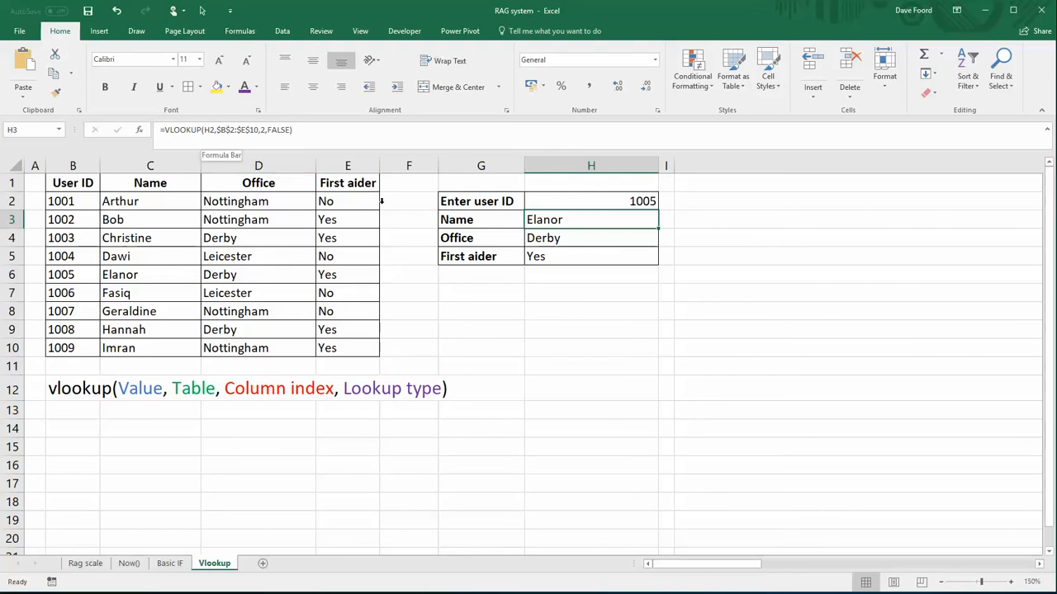
click(566, 361)
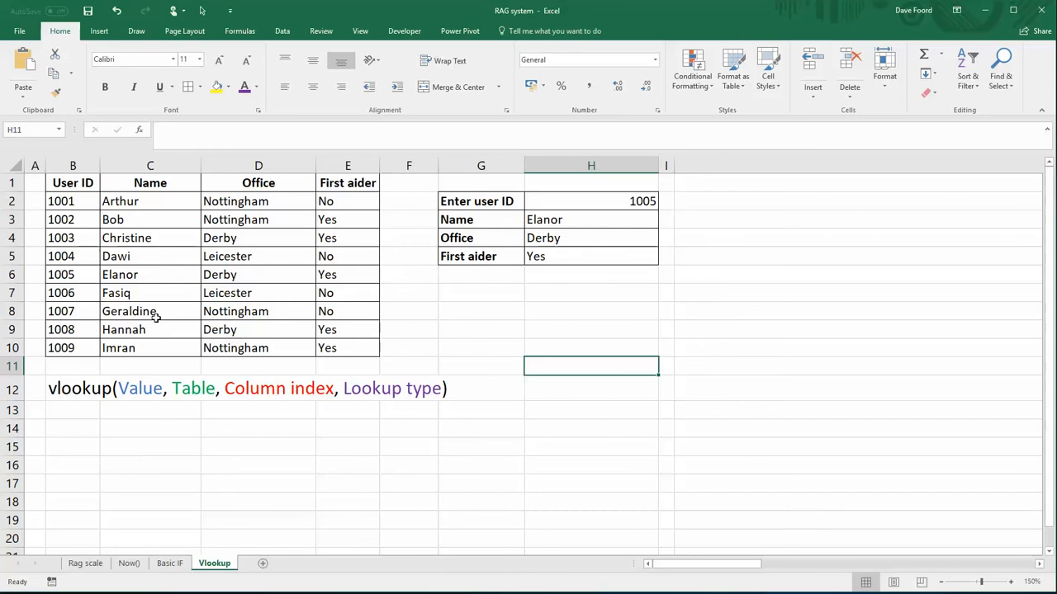
Delete the wide empty column J beside the lookup form.
click(677, 165)
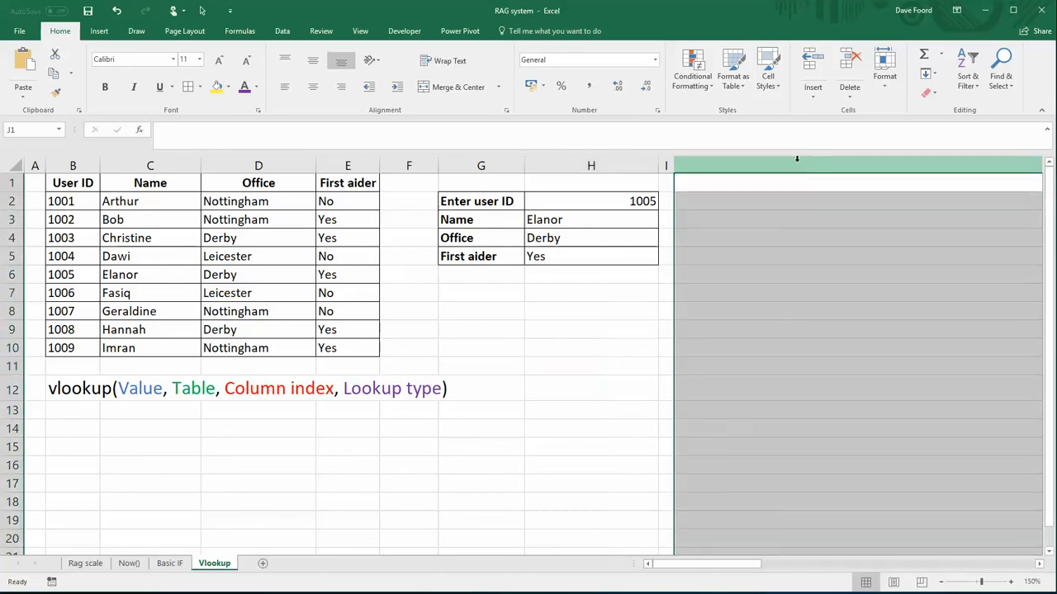
right_click(799, 166)
click(828, 261)
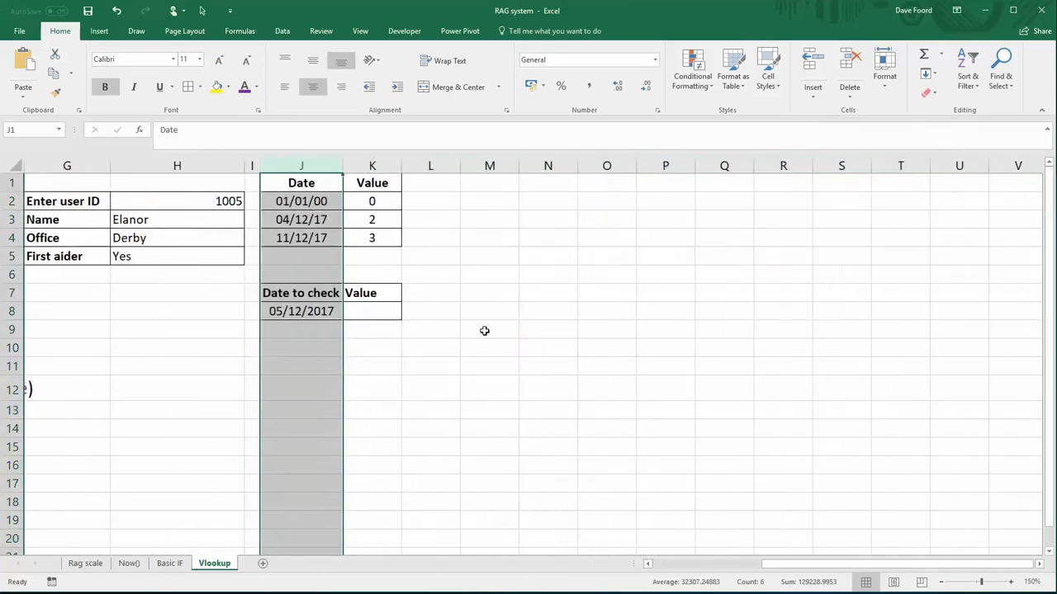
click(499, 336)
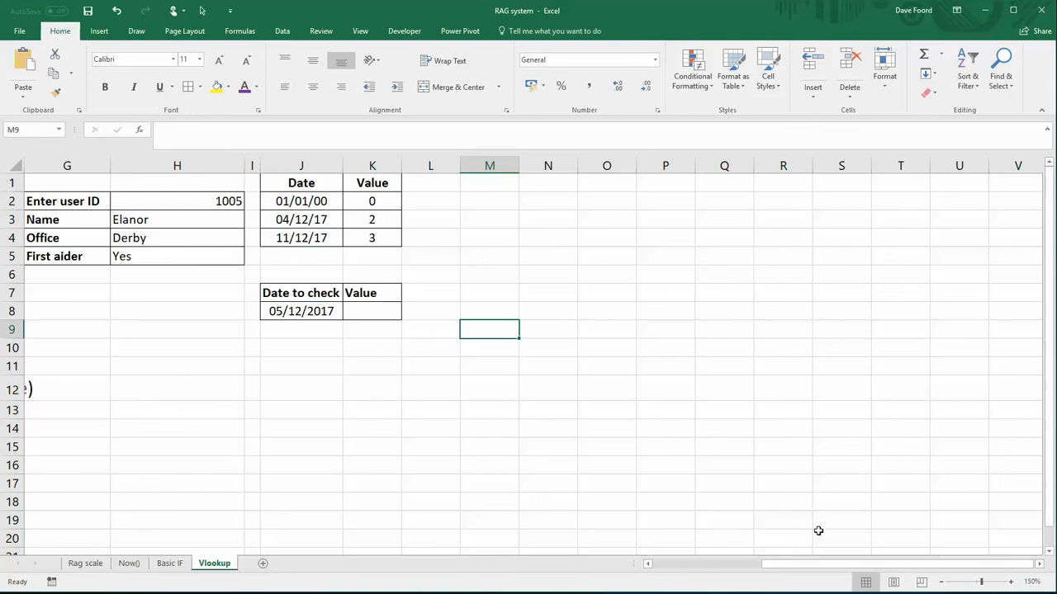
Hide columns G and H so the date table sits beside the user table.
drag(67, 165, 173, 165)
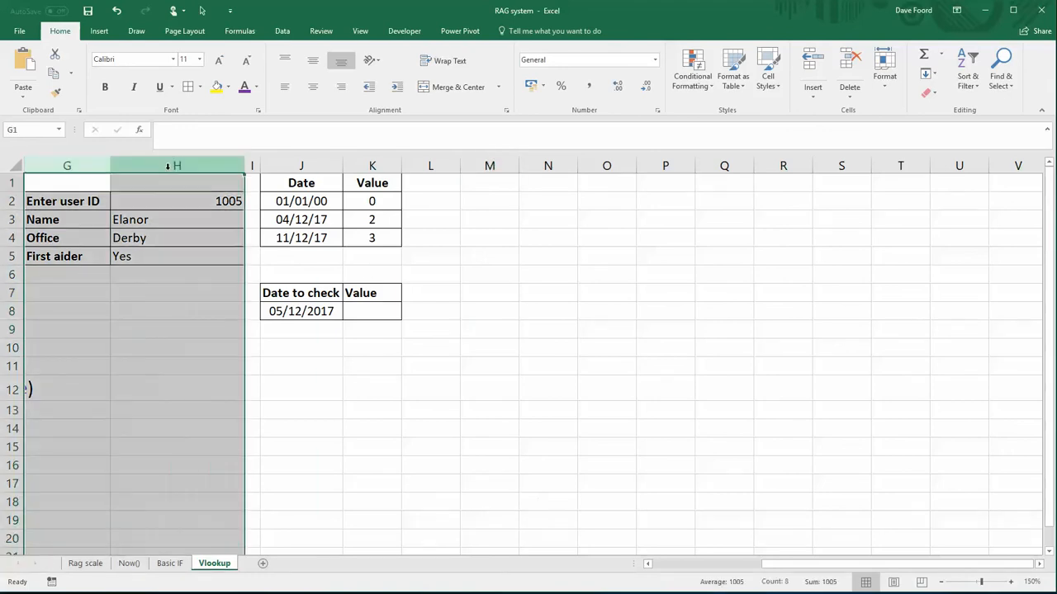
right_click(170, 170)
click(208, 329)
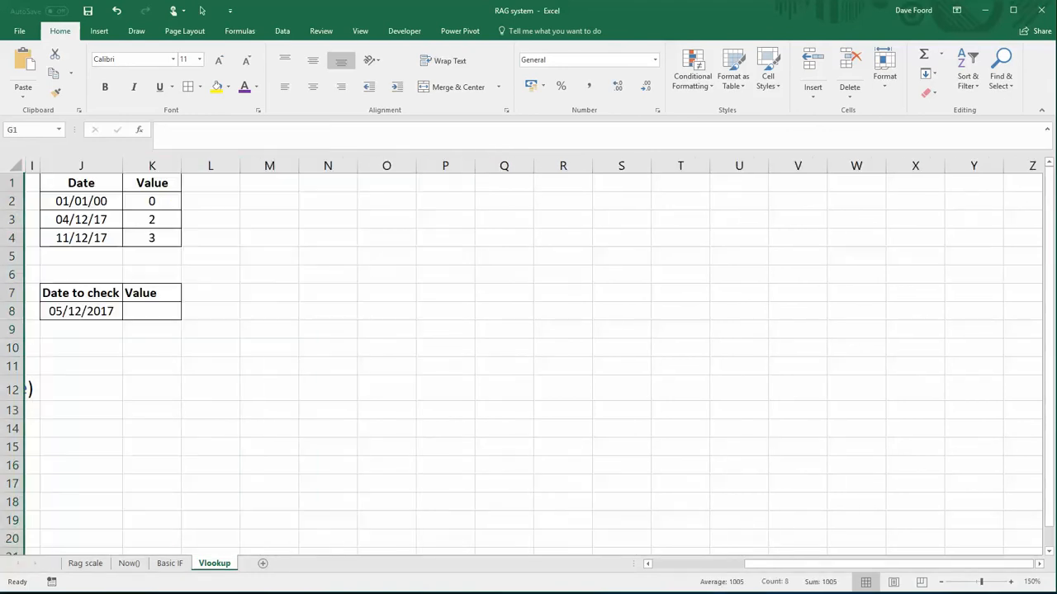
drag(877, 568, 785, 567)
click(528, 413)
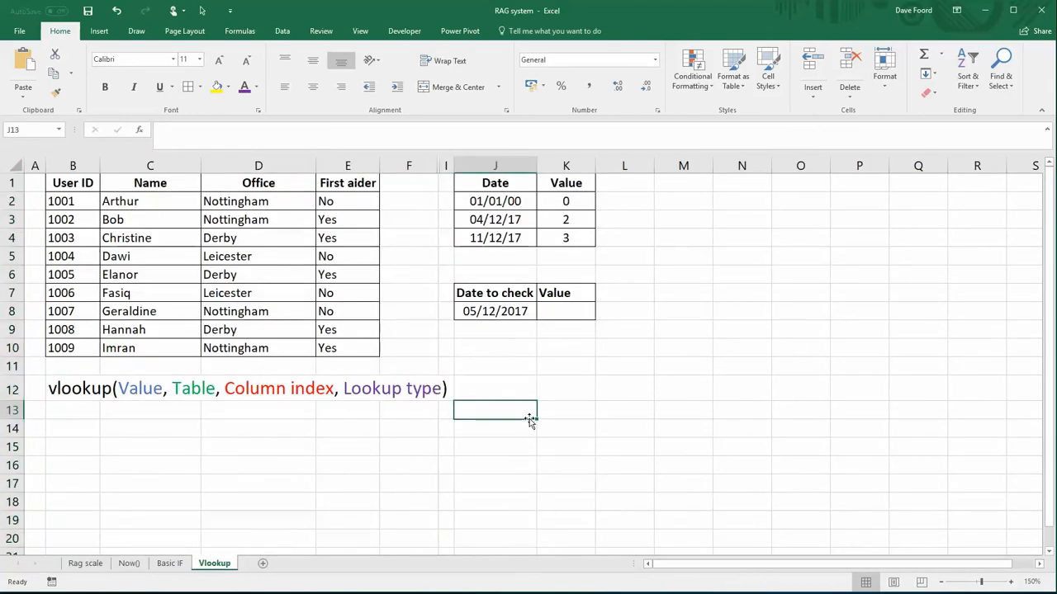
Examine the contents of the date cells J2, J3 and J4 and the date to check in J8.
click(498, 204)
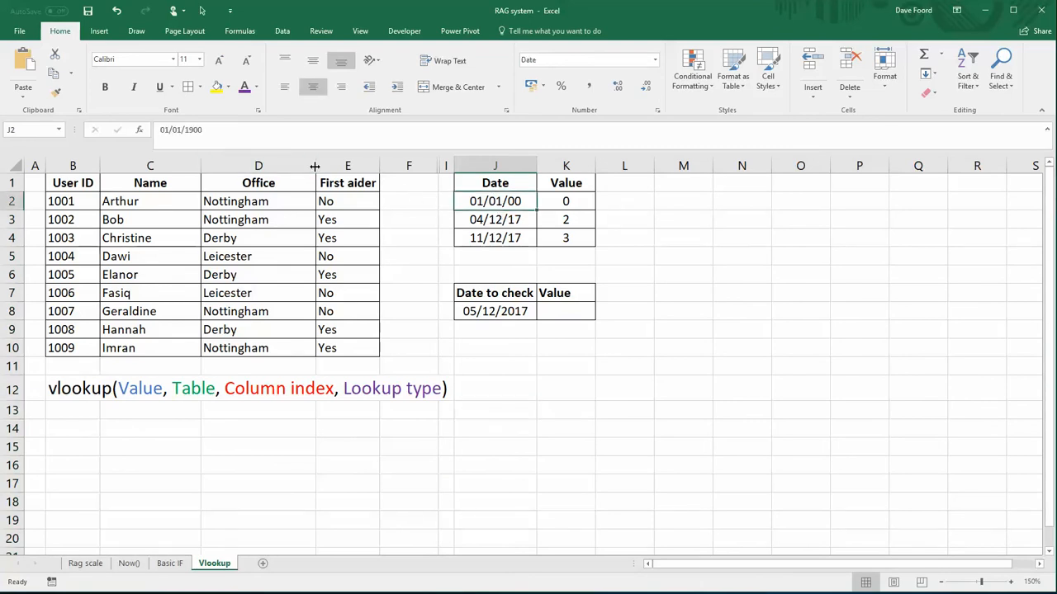
click(496, 222)
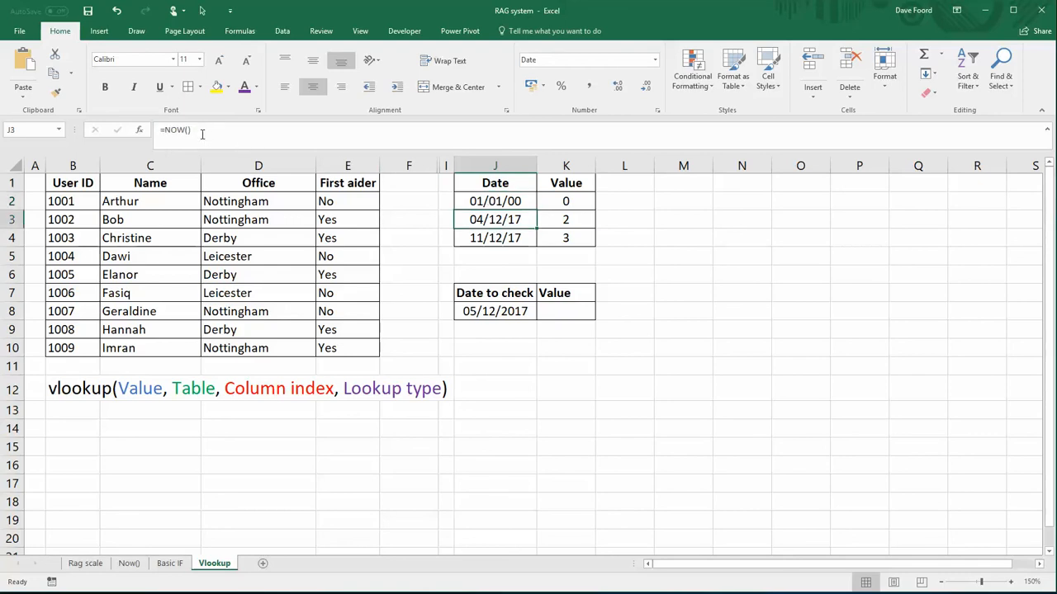
click(501, 238)
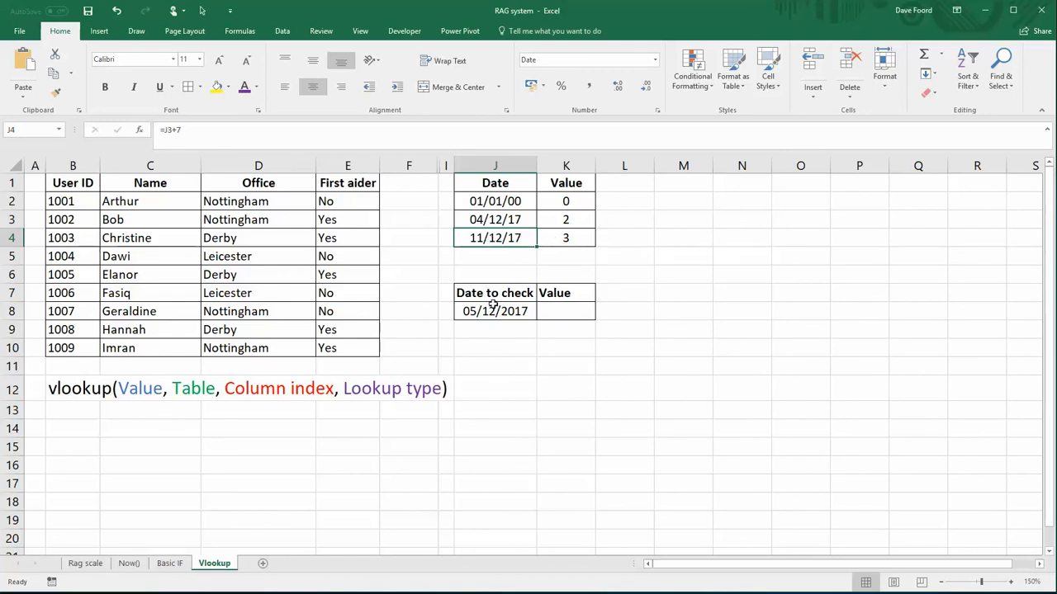
click(574, 313)
click(479, 314)
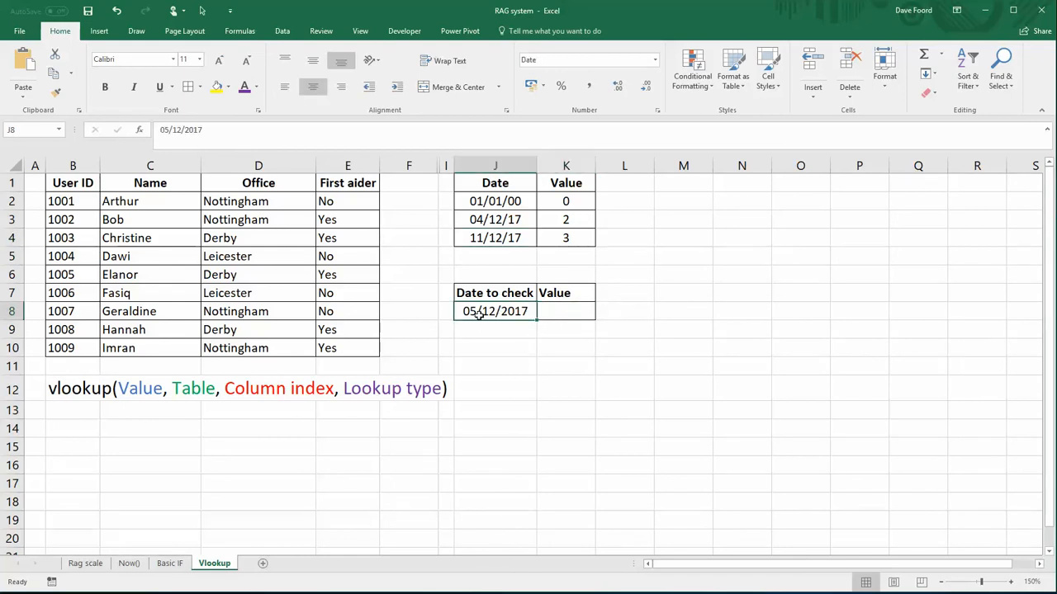
Start a VLOOKUP in K8 with J8 as the lookup value and J2:K4 as the table.
click(560, 315)
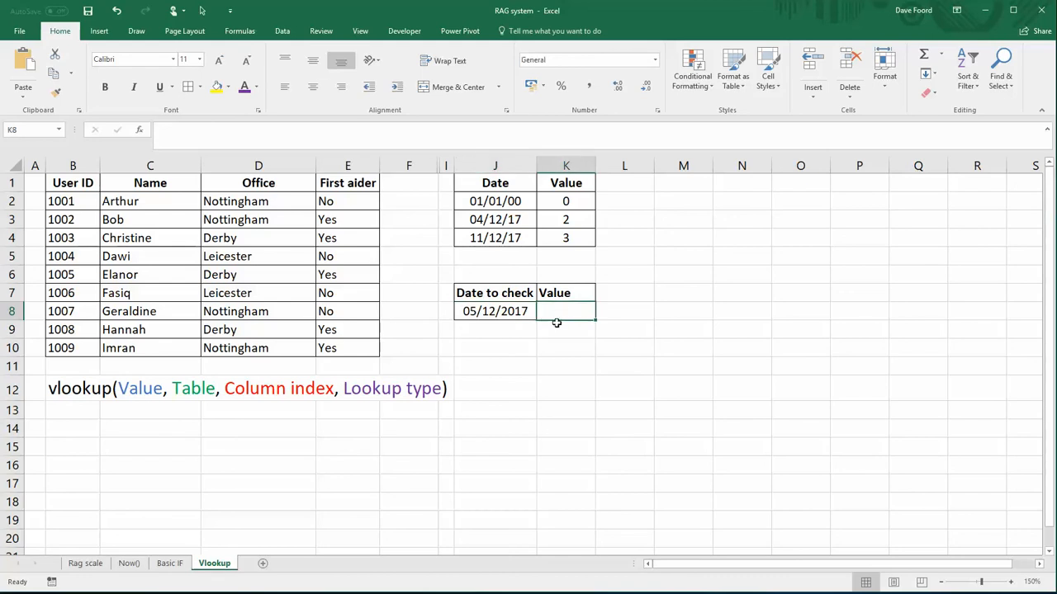
text(=vl)
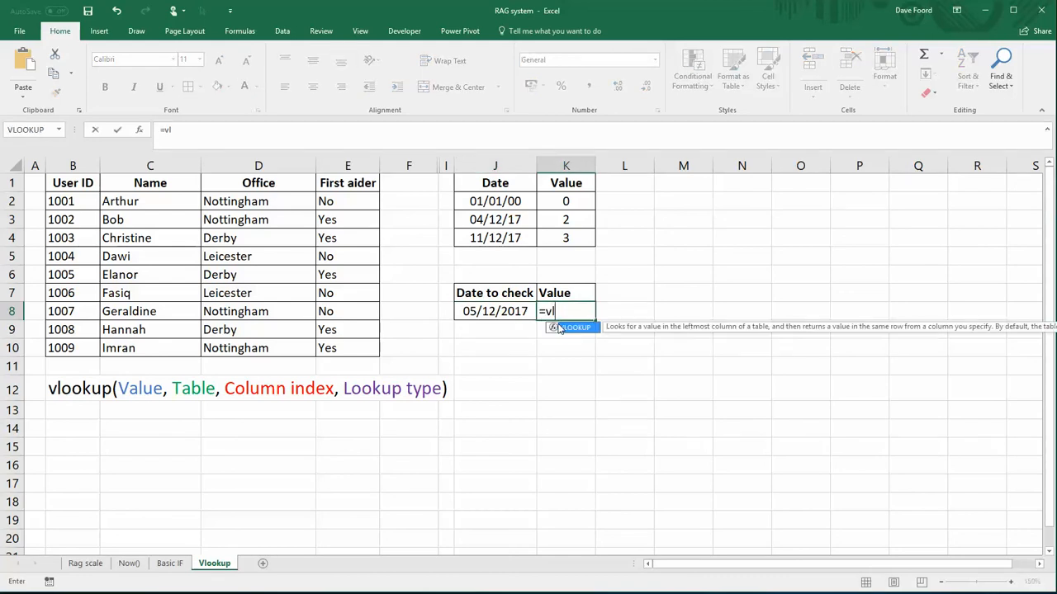
text(ookup()
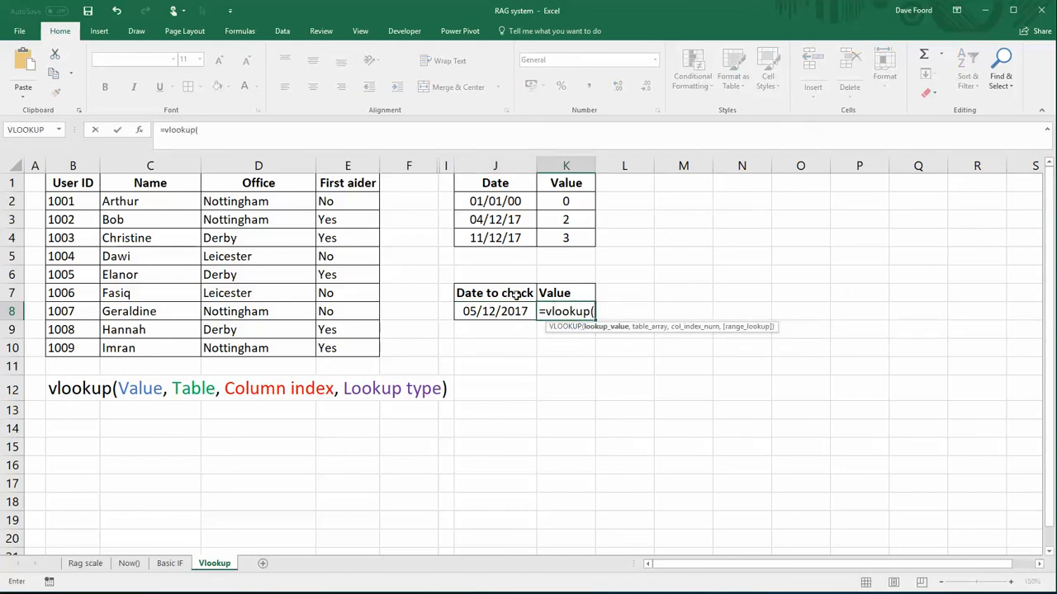
click(487, 311)
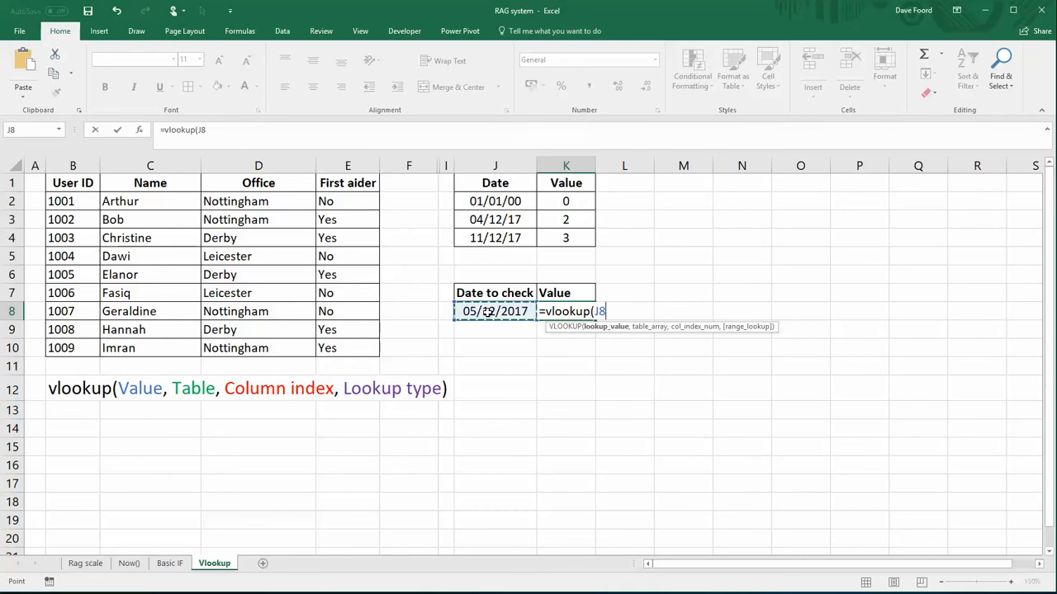
text(,)
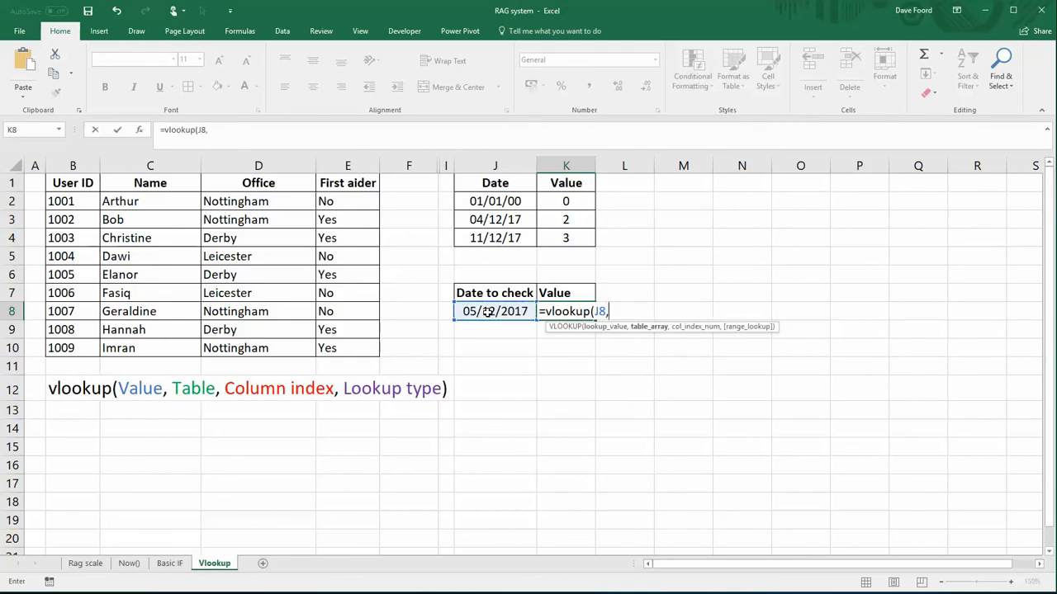
drag(489, 201, 567, 237)
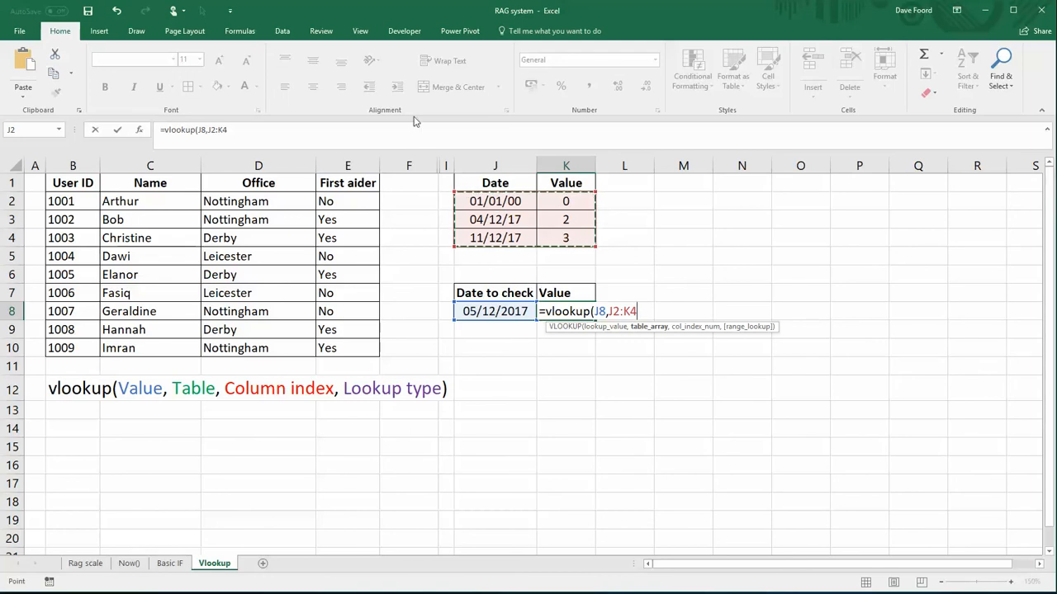
Make the table range in the K8 formula absolute as $J$2:$K$4.
click(616, 312)
key(F4)
click(646, 311)
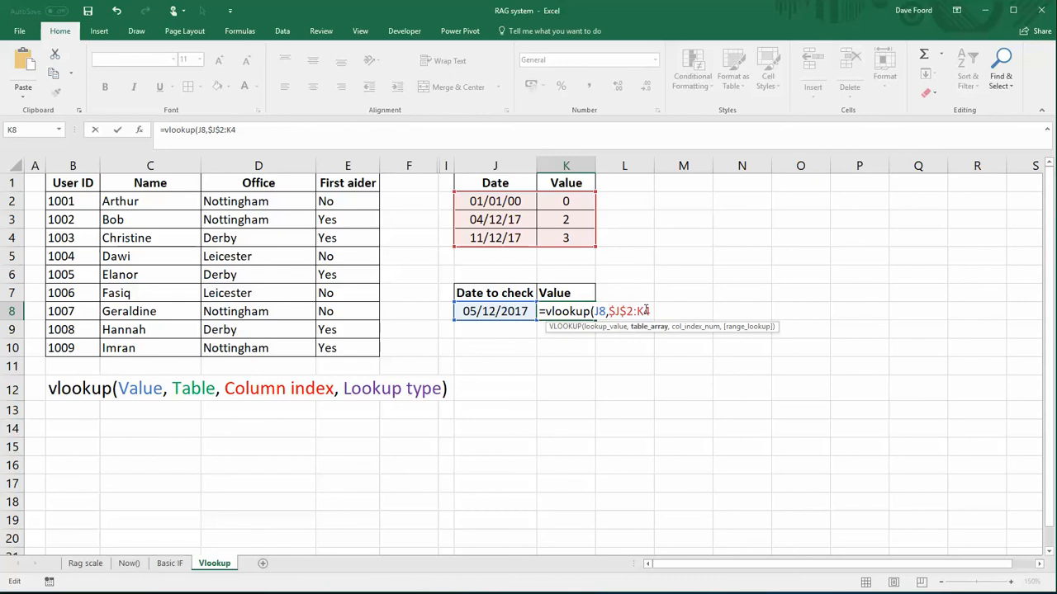
key(F4)
Complete the VLOOKUP in K8 with column index 2 and TRUE for an approximate match.
click(262, 143)
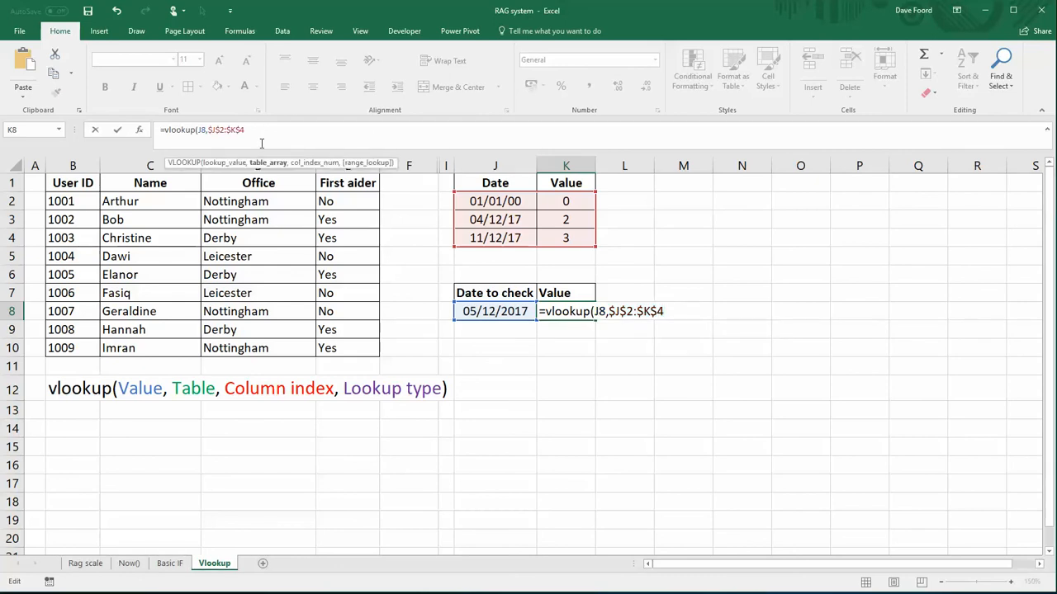
text(,2)
text(,2,)
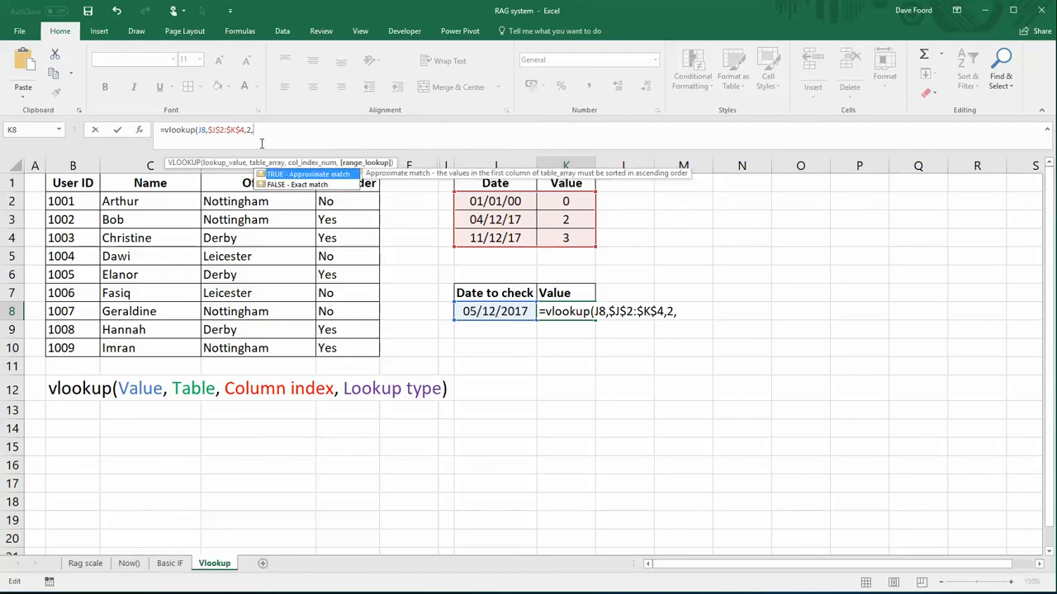
text(true))
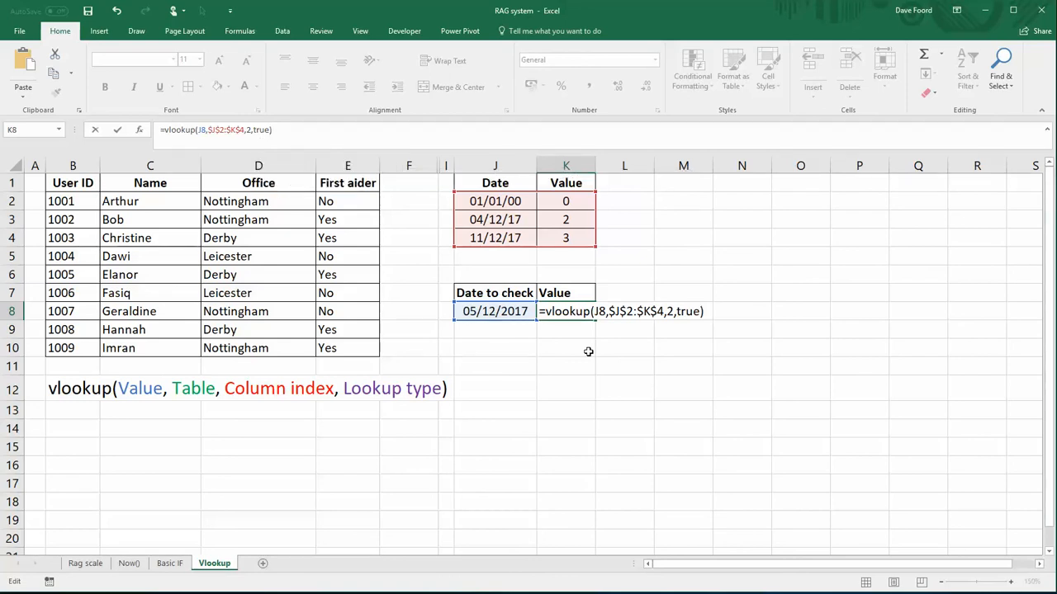
key(Return)
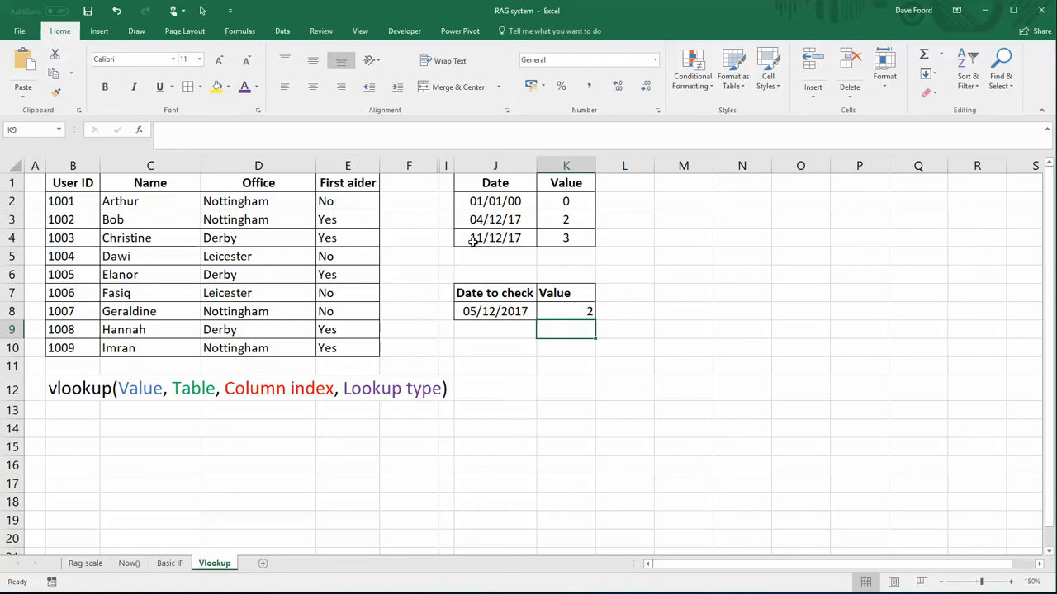
Test the date lookup by entering 5/12/16 and 15/12/2017 in turn in J8, and review the formula in K8.
click(549, 220)
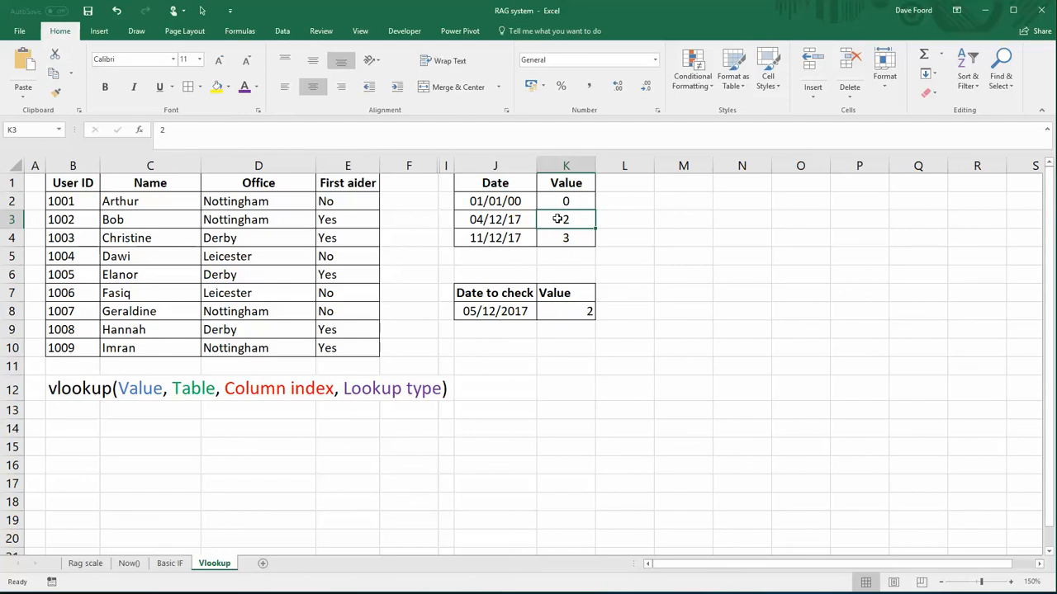
click(491, 311)
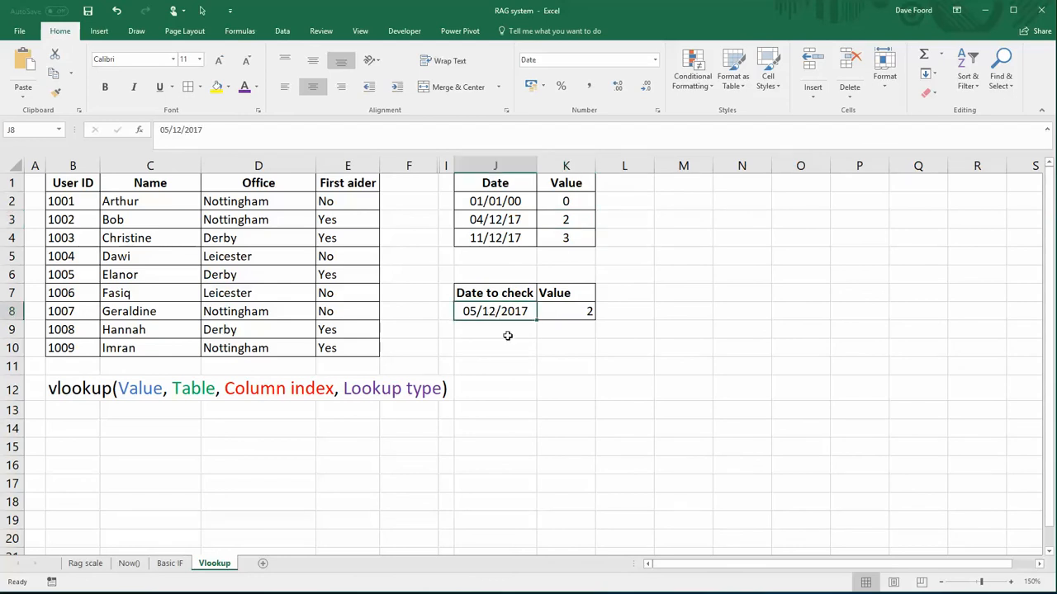
text(5/12/16)
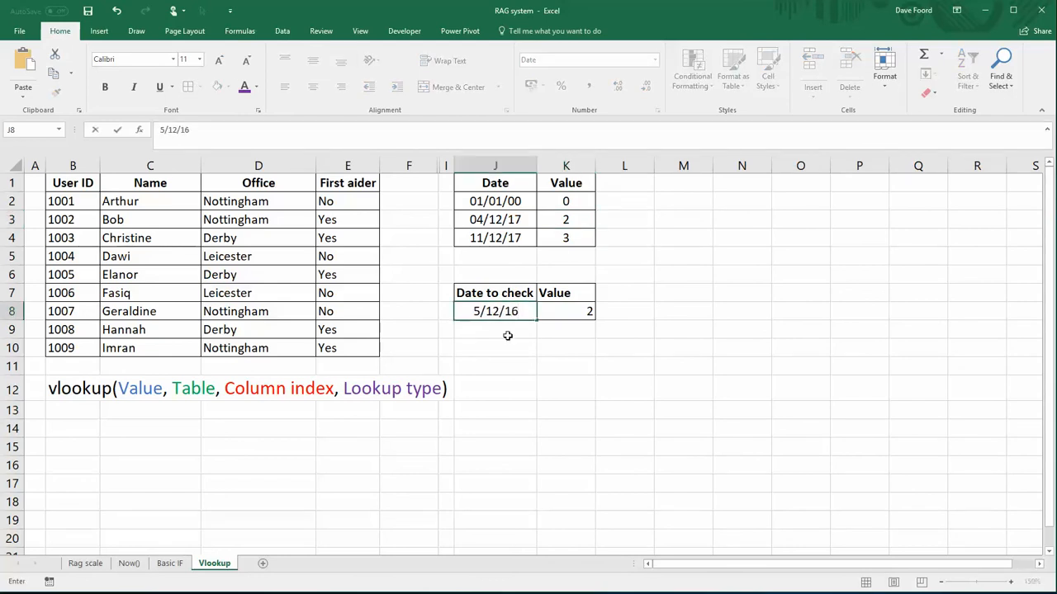
key(Return)
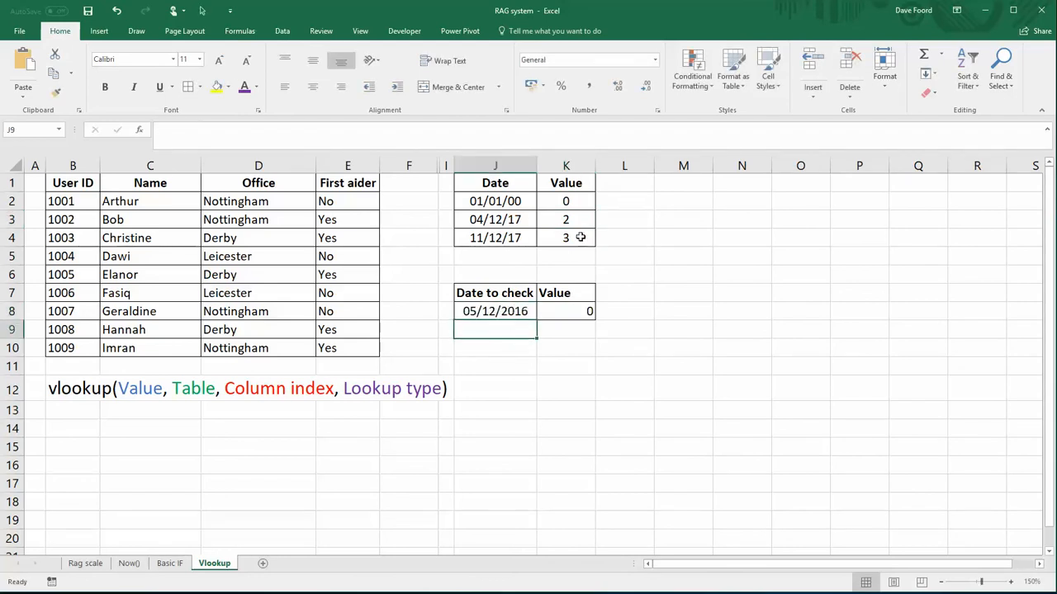
click(493, 313)
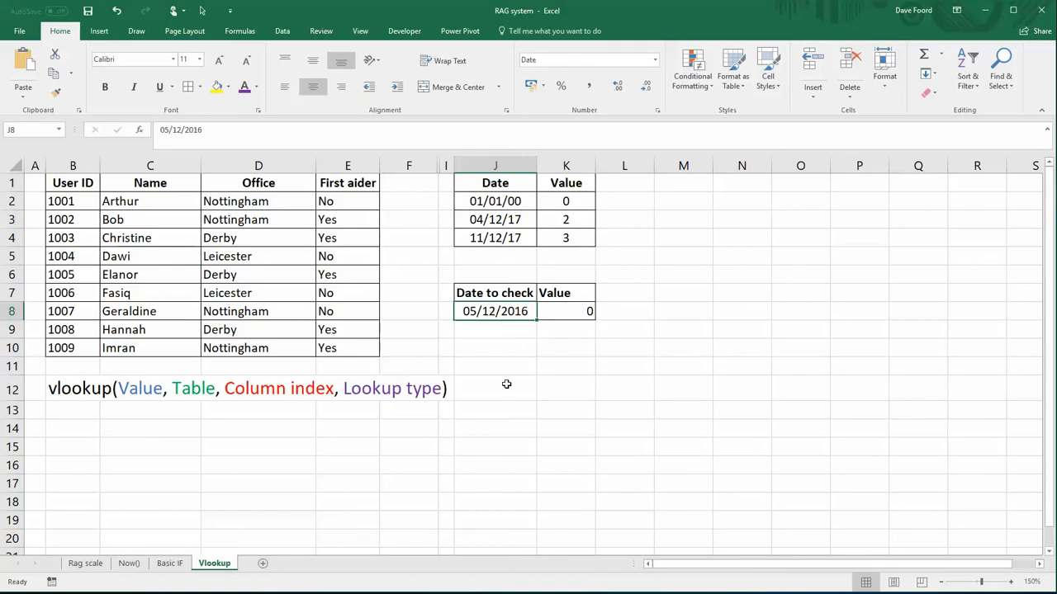
text(1)
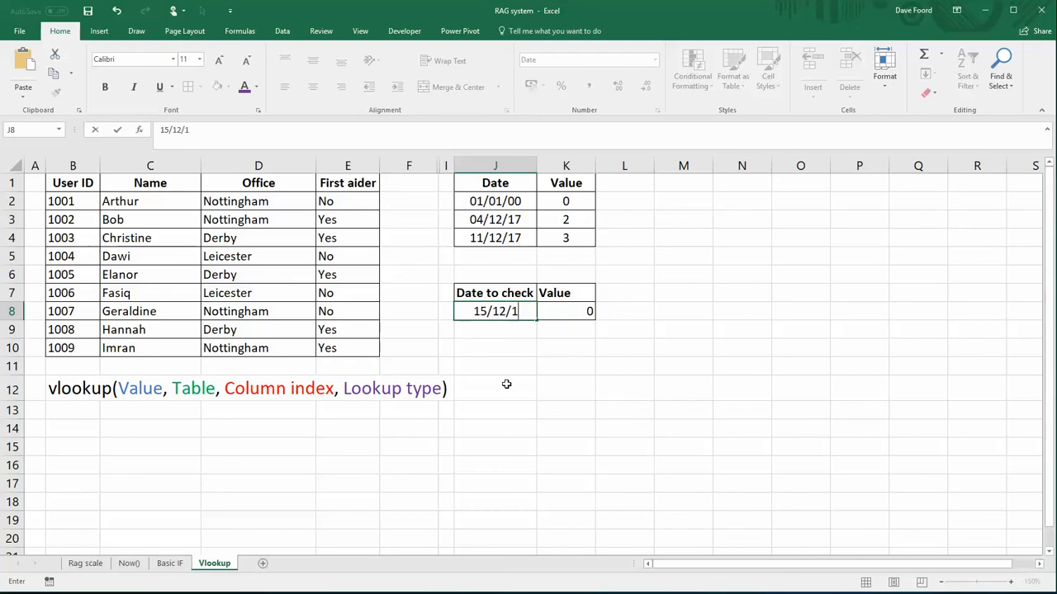
text(5/12/2017)
key(Return)
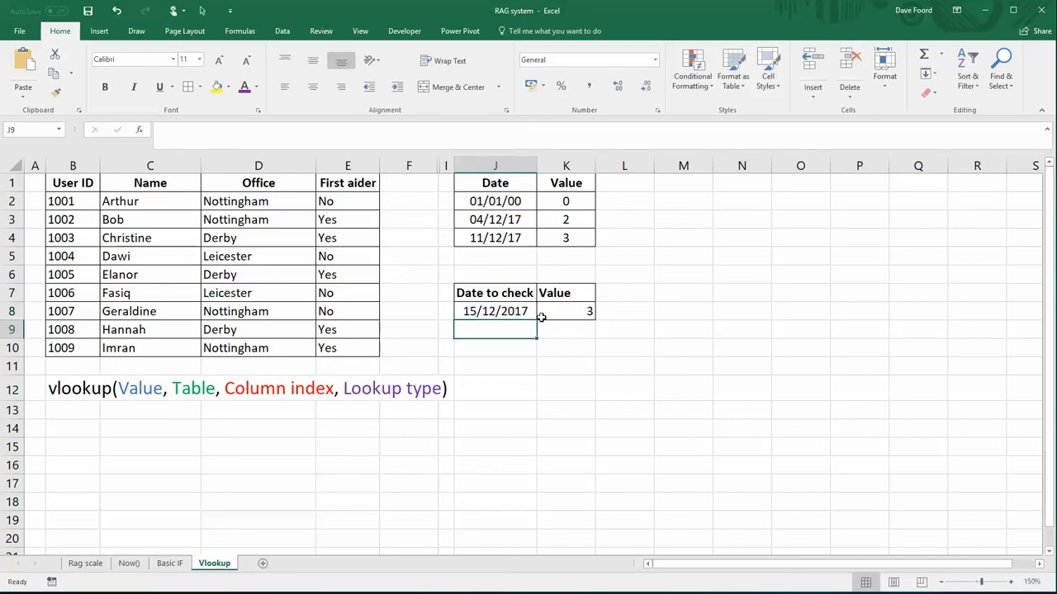
click(496, 314)
click(562, 310)
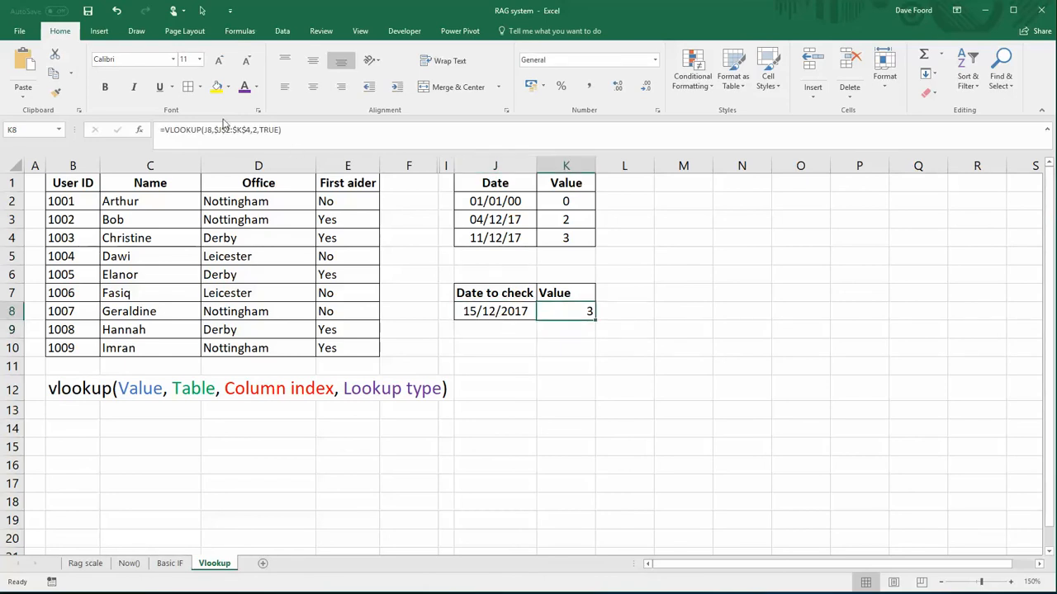